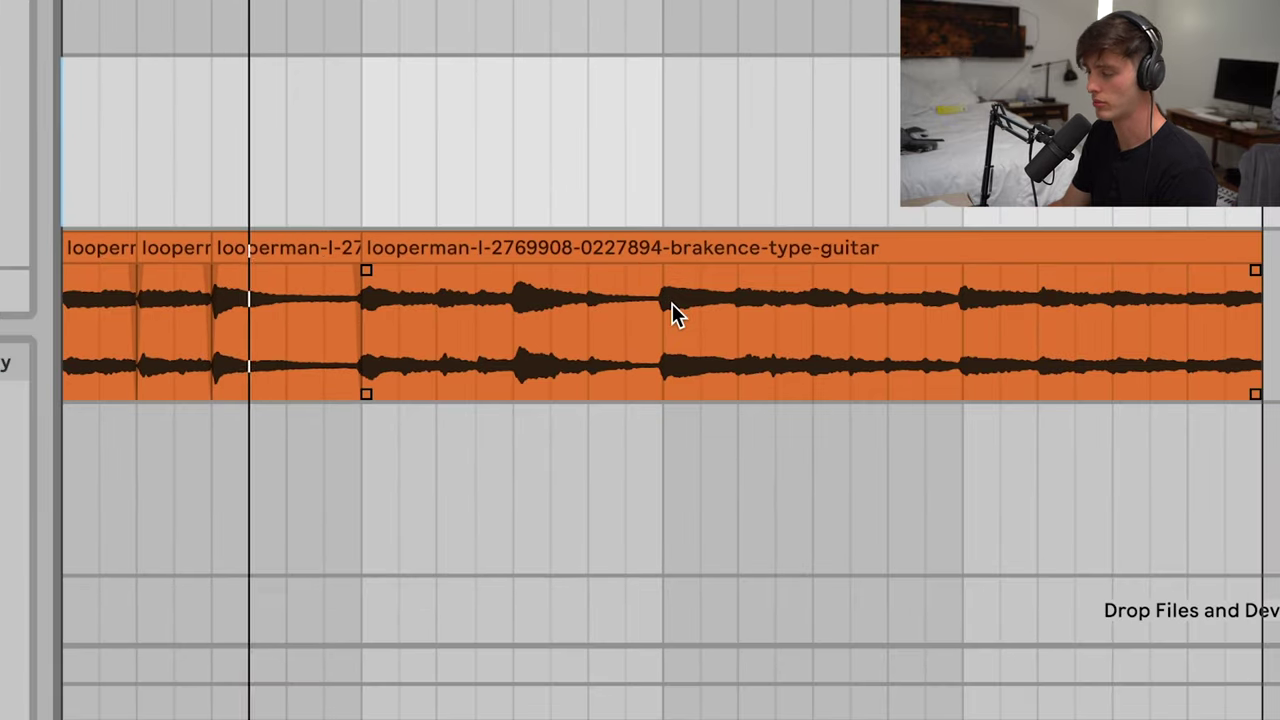
Undo the consolidation so the guitar loop is chopped again, and select one chop.
{"action": "key", "text": "ctrl+z"}
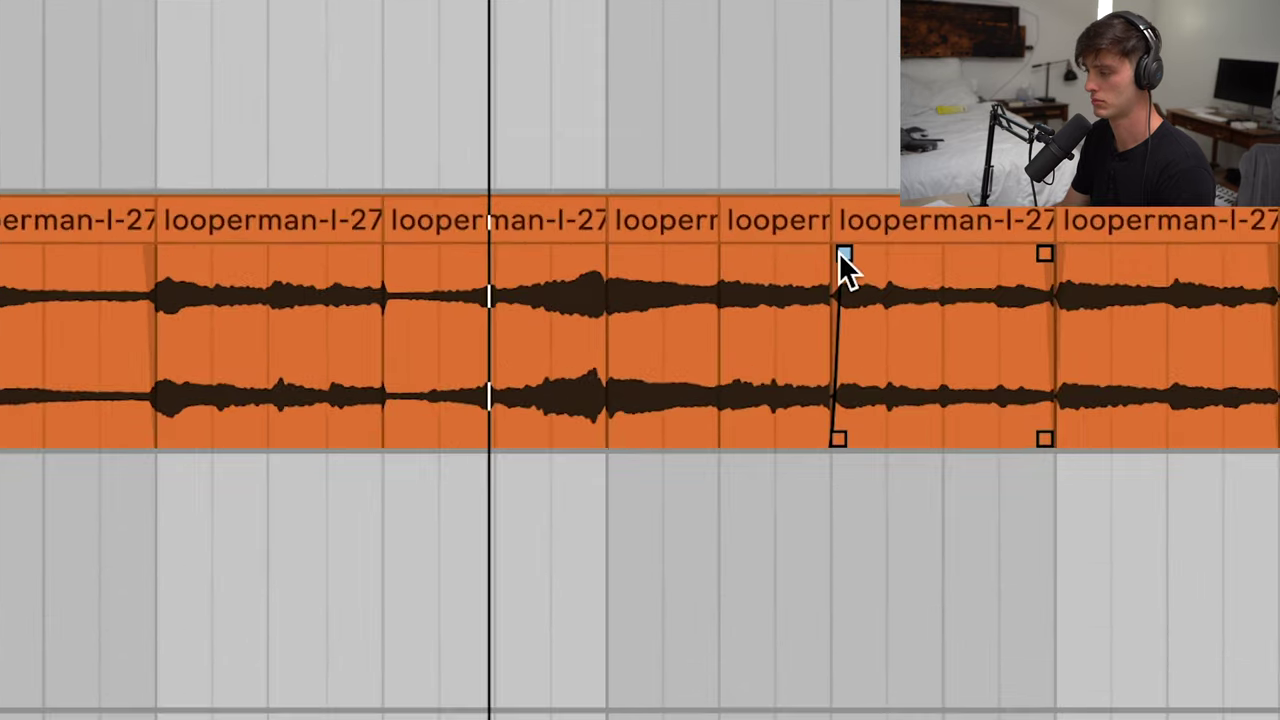
{"action": "left_click", "coordinate": [816, 280]}
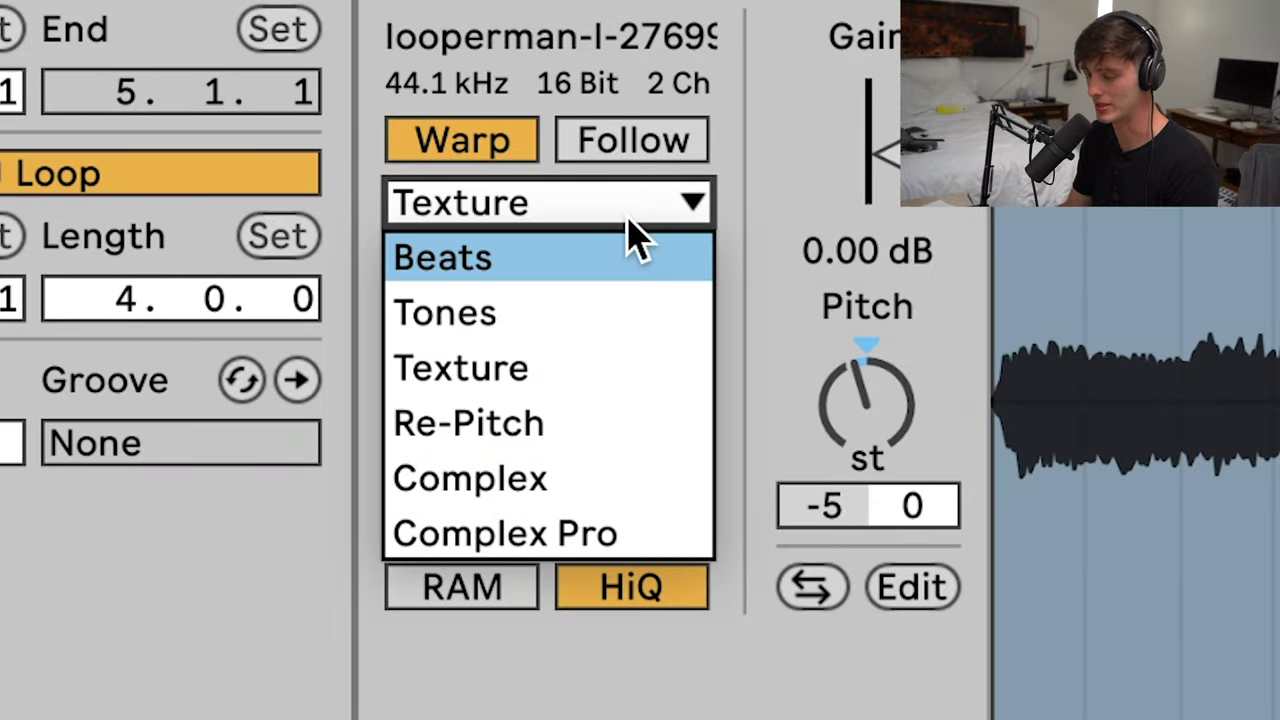
Warp the guitar chop in Complex Pro at -5 semitones, with Formants 17.19 and Envelope 256.
{"action": "left_click", "coordinate": [505, 533]}
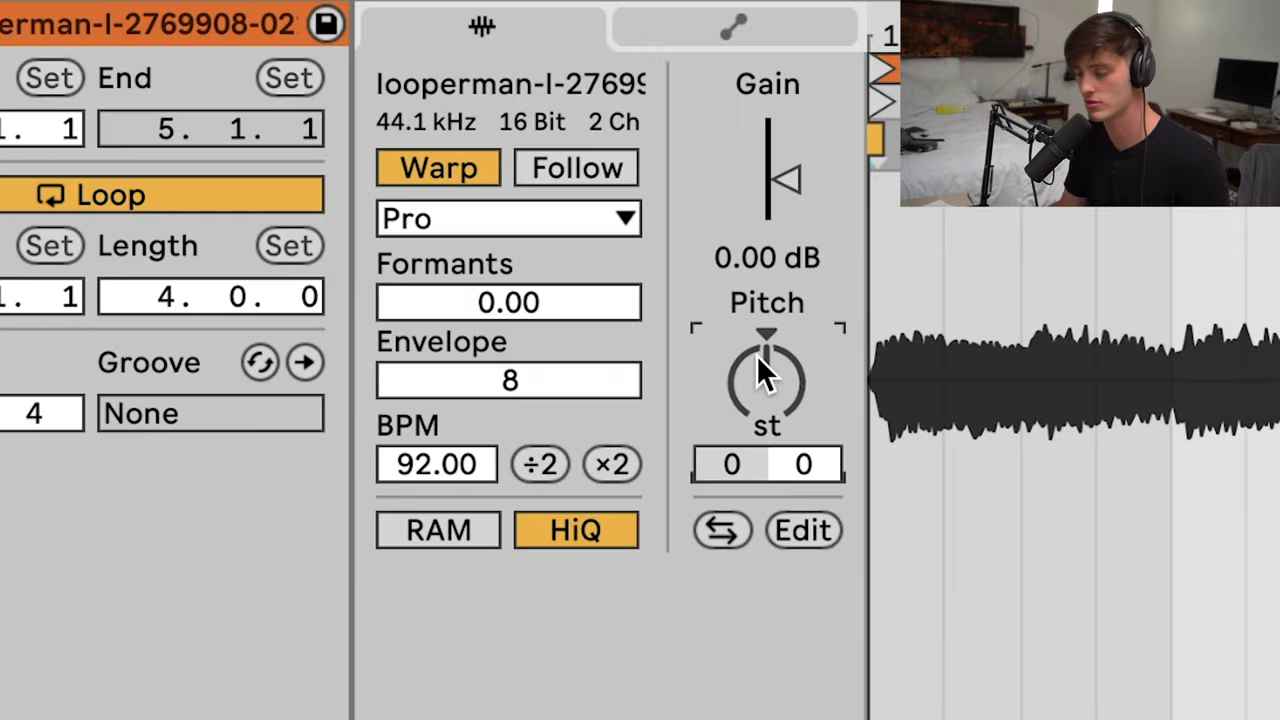
{"action": "left_click_drag", "start_coordinate": [758, 368], "coordinate": [758, 400]}
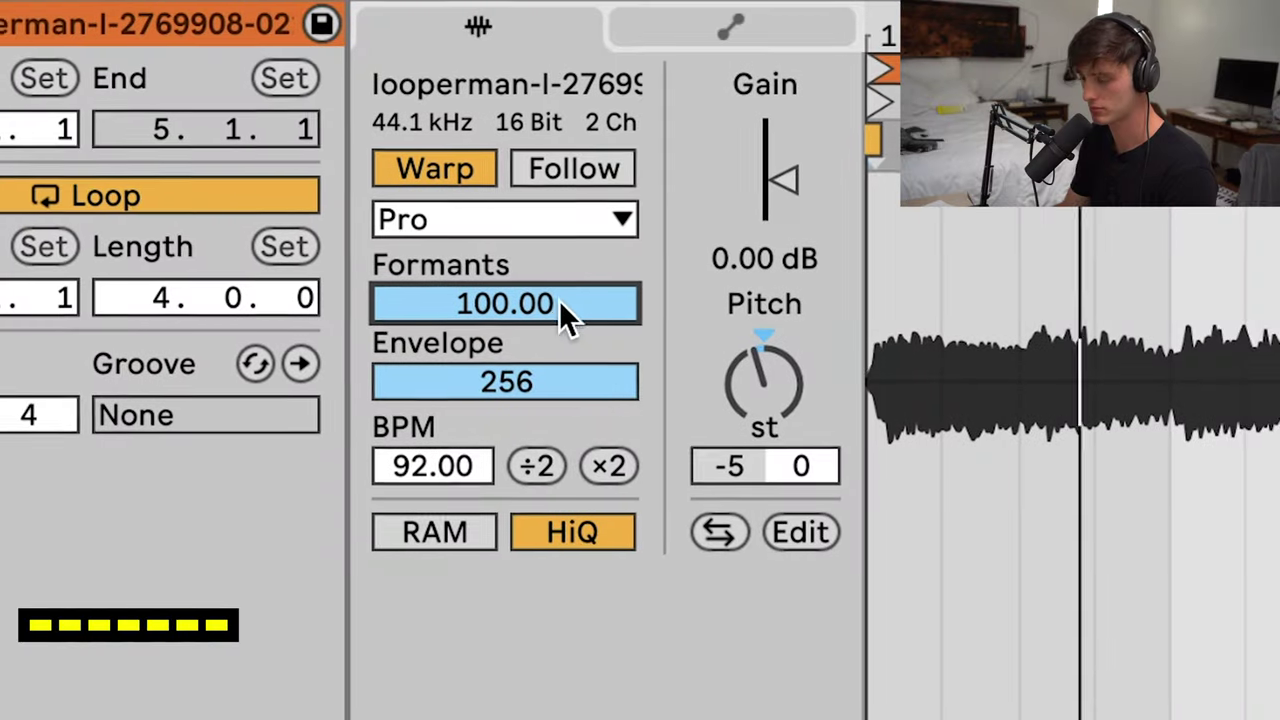
{"action": "left_click_drag", "start_coordinate": [563, 314], "coordinate": [560, 470]}
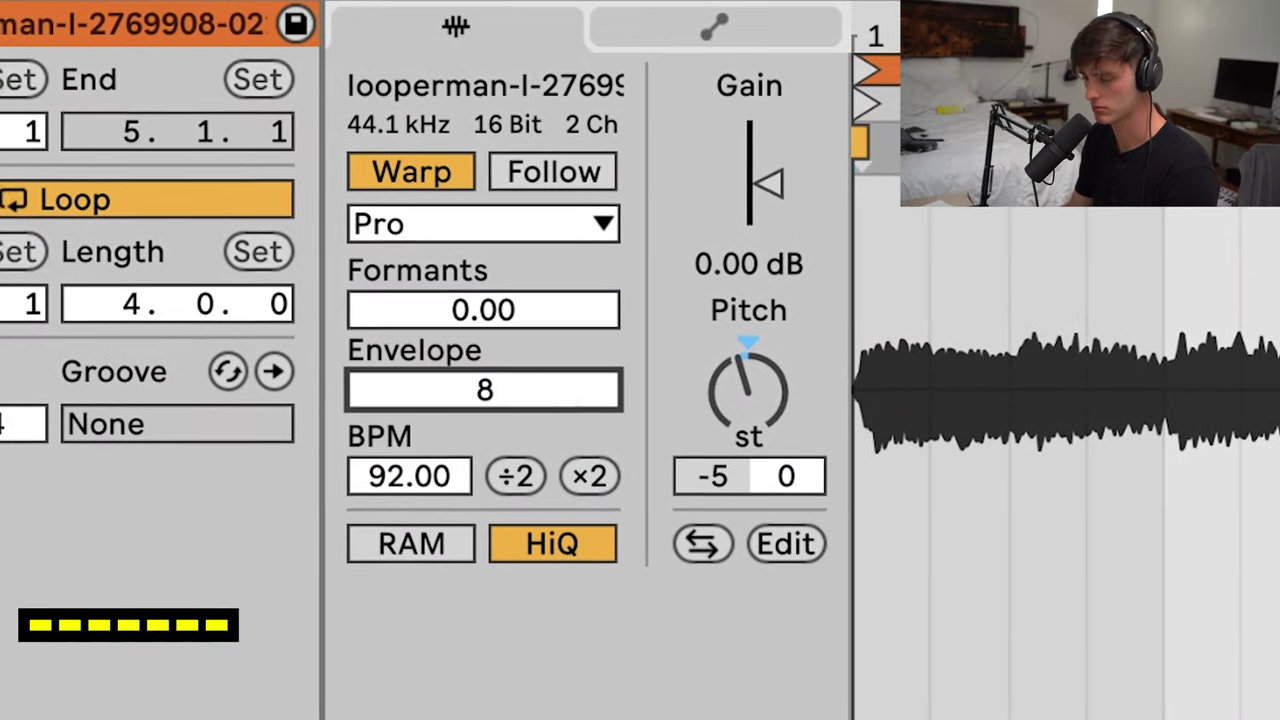
{"action": "left_click_drag", "start_coordinate": [545, 318], "coordinate": [545, 250]}
{"action": "left_click_drag", "start_coordinate": [490, 408], "coordinate": [470, 355]}
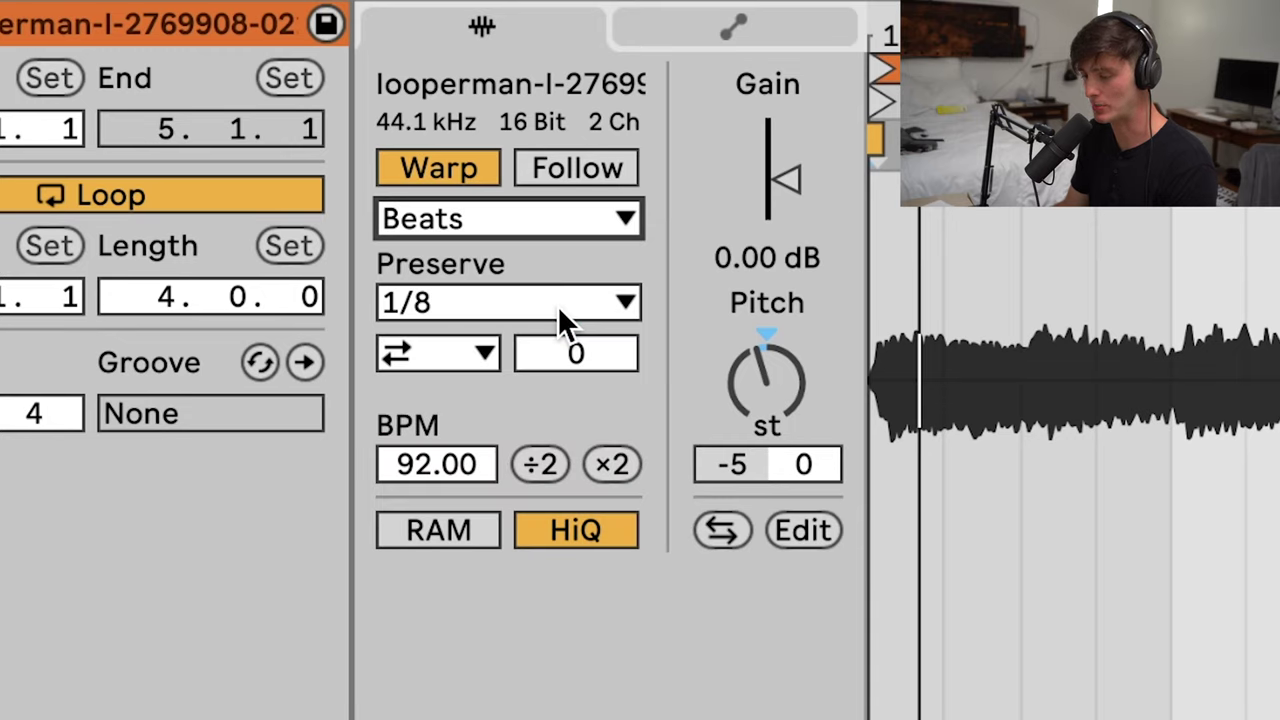
Turn Beats transient looping to Loop Off and lower the transient envelope.
{"action": "left_click", "coordinate": [443, 362]}
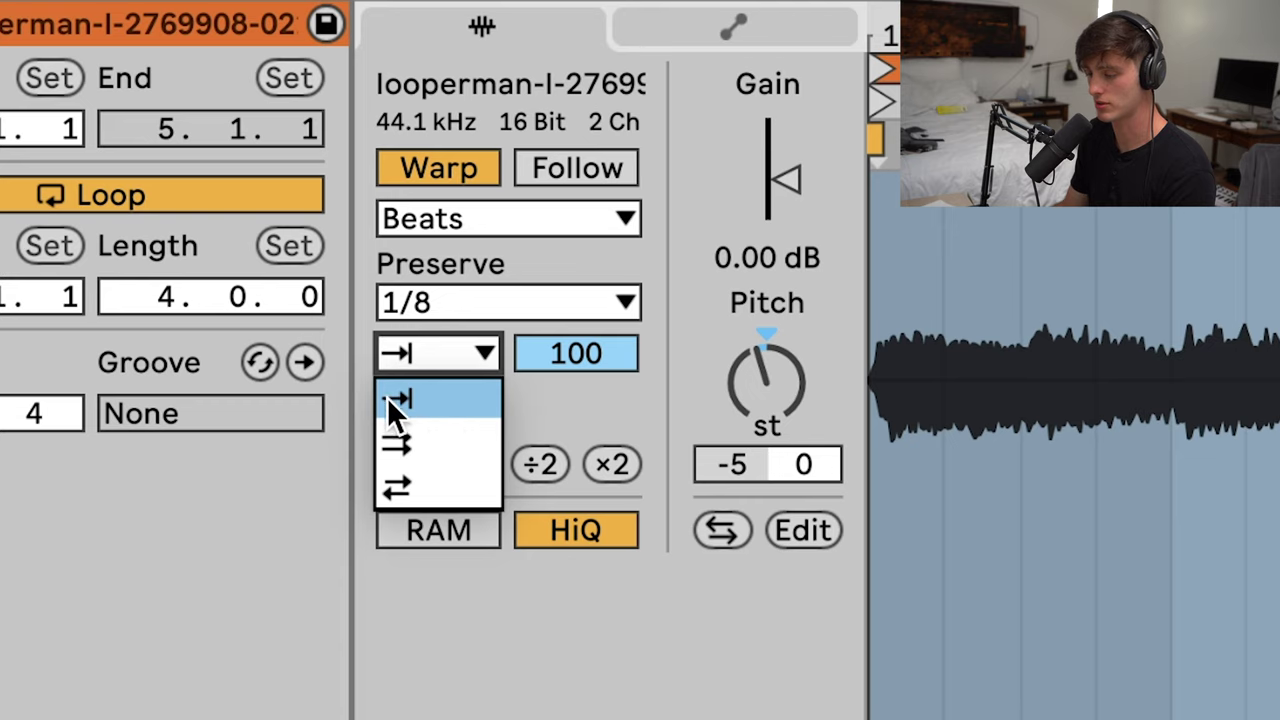
{"action": "left_click", "coordinate": [515, 404]}
{"action": "left_click", "coordinate": [470, 360]}
{"action": "left_click", "coordinate": [472, 390]}
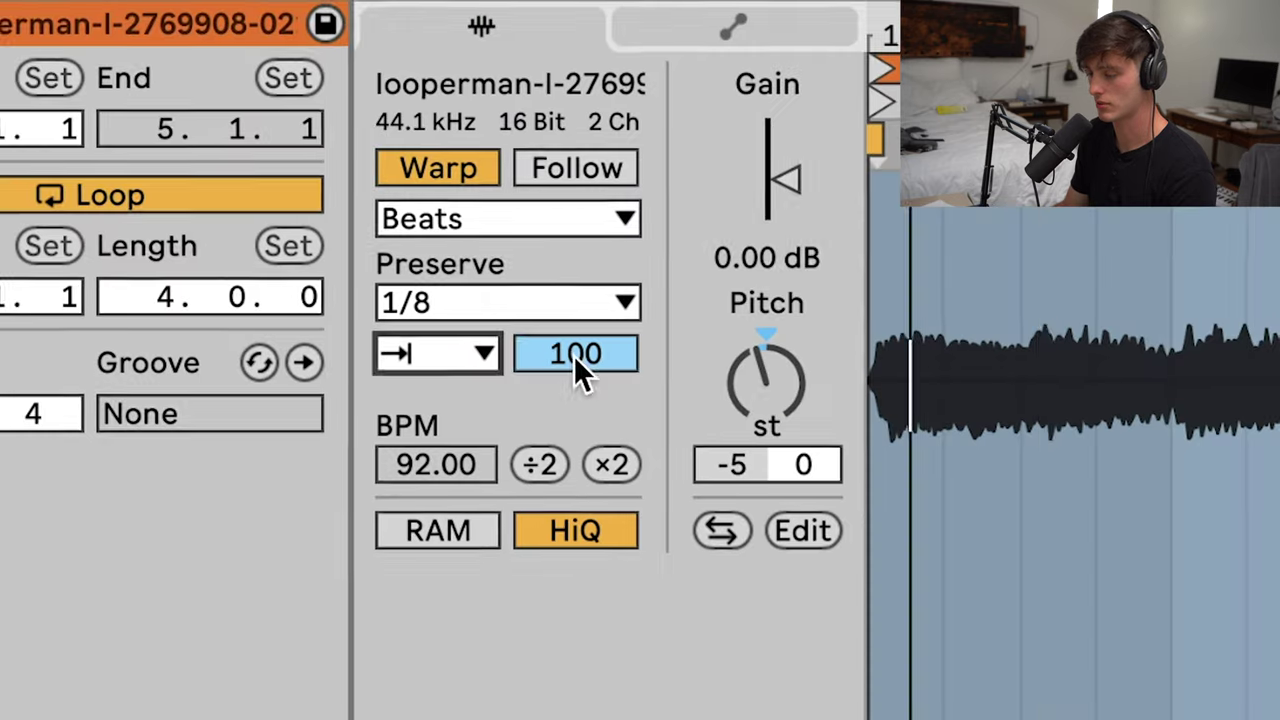
{"action": "mouse_move", "coordinate": [575, 353]}
{"action": "left_mouse_down"}
{"action": "mouse_move", "coordinate": [575, 439]}
{"action": "mouse_move", "coordinate": [557, 339]}
{"action": "left_mouse_up"}
Set Preserve to 1/32 transients and bring the transient envelope down to 0.
{"action": "left_click", "coordinate": [557, 318]}
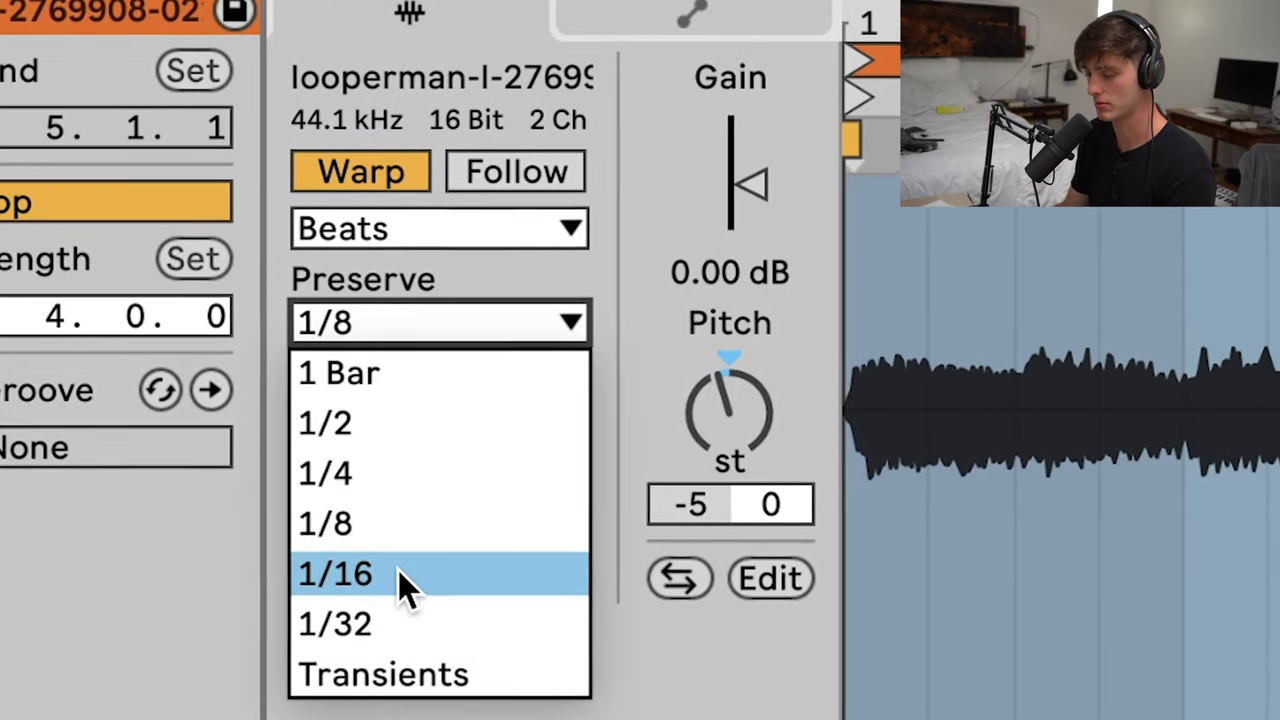
{"action": "left_click", "coordinate": [415, 572]}
{"action": "left_click", "coordinate": [480, 317]}
{"action": "left_click", "coordinate": [518, 575]}
{"action": "left_click", "coordinate": [582, 318]}
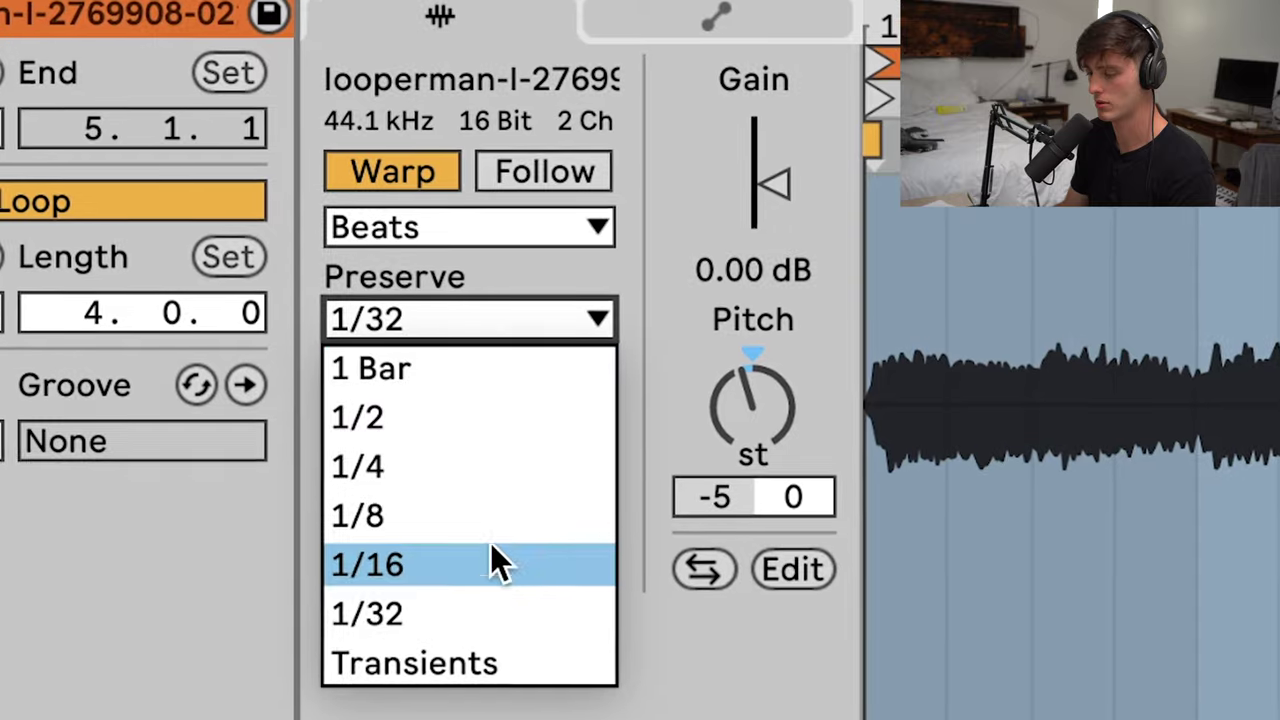
{"action": "left_click", "coordinate": [654, 343]}
{"action": "left_click_drag", "start_coordinate": [530, 385], "coordinate": [514, 430]}
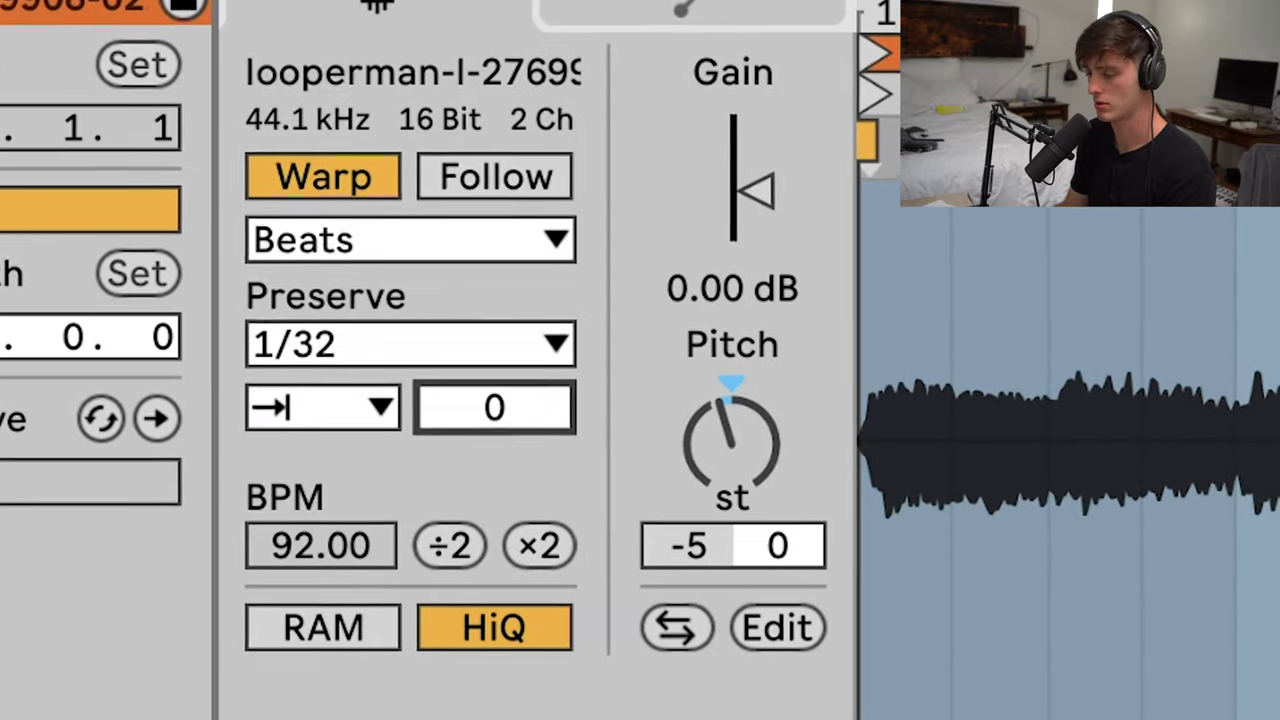
{"action": "left_click", "coordinate": [390, 234]}
Switch the chop to Texture warp with Grain Size 26.47 and Flux 0.00.
{"action": "left_click", "coordinate": [473, 352]}
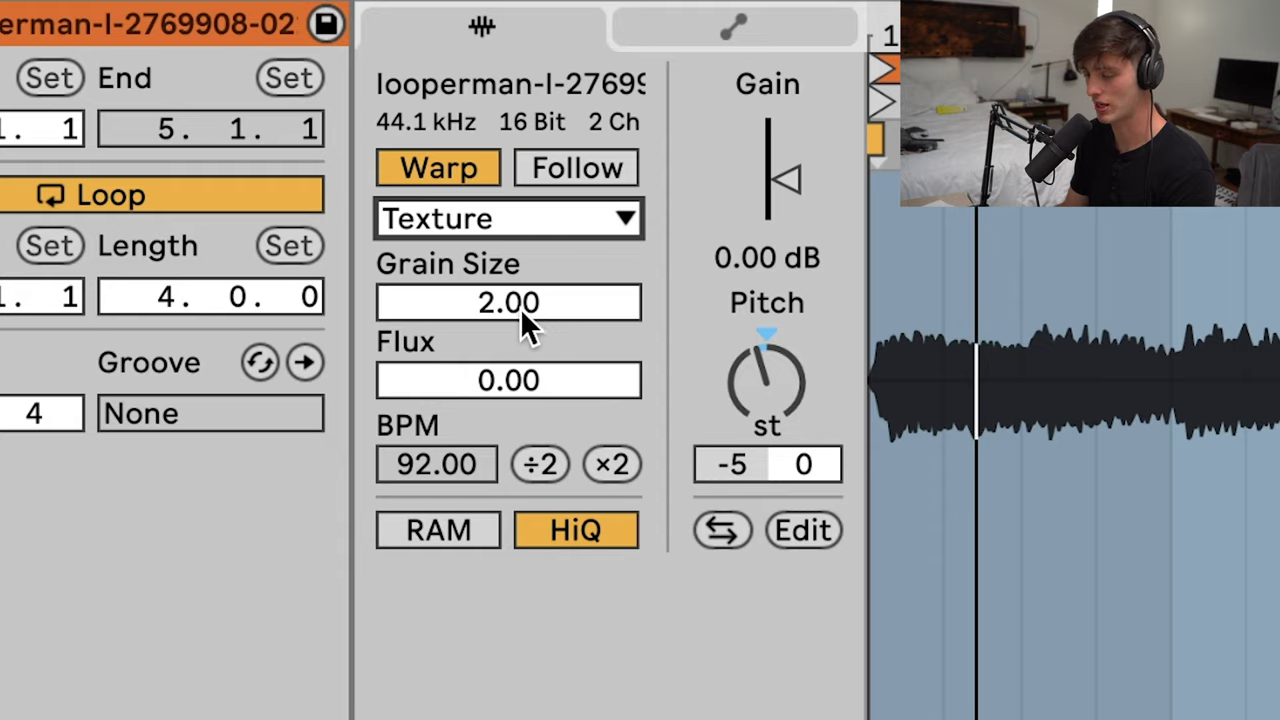
{"action": "left_click", "coordinate": [520, 306]}
{"action": "left_click_drag", "start_coordinate": [574, 380], "coordinate": [574, 340]}
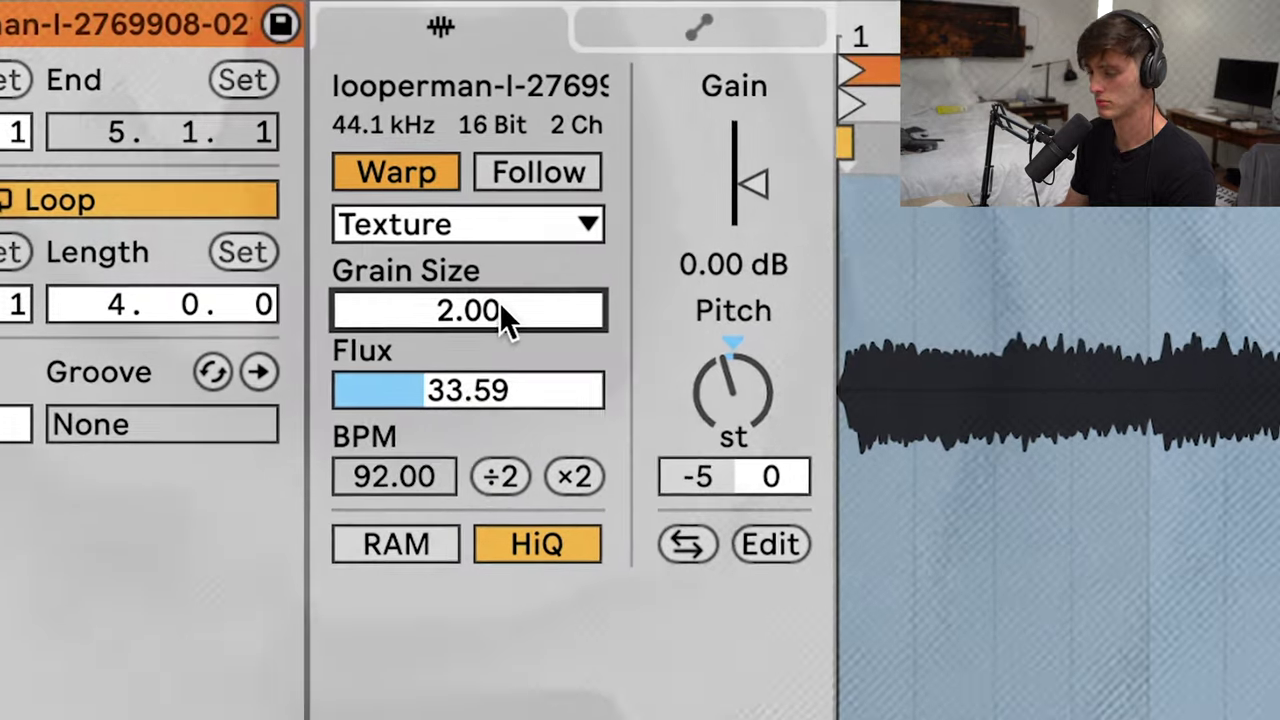
{"action": "left_click_drag", "start_coordinate": [499, 302], "coordinate": [499, 270]}
{"action": "left_click_drag", "start_coordinate": [447, 315], "coordinate": [447, 292]}
{"action": "left_click_drag", "start_coordinate": [435, 397], "coordinate": [435, 430]}
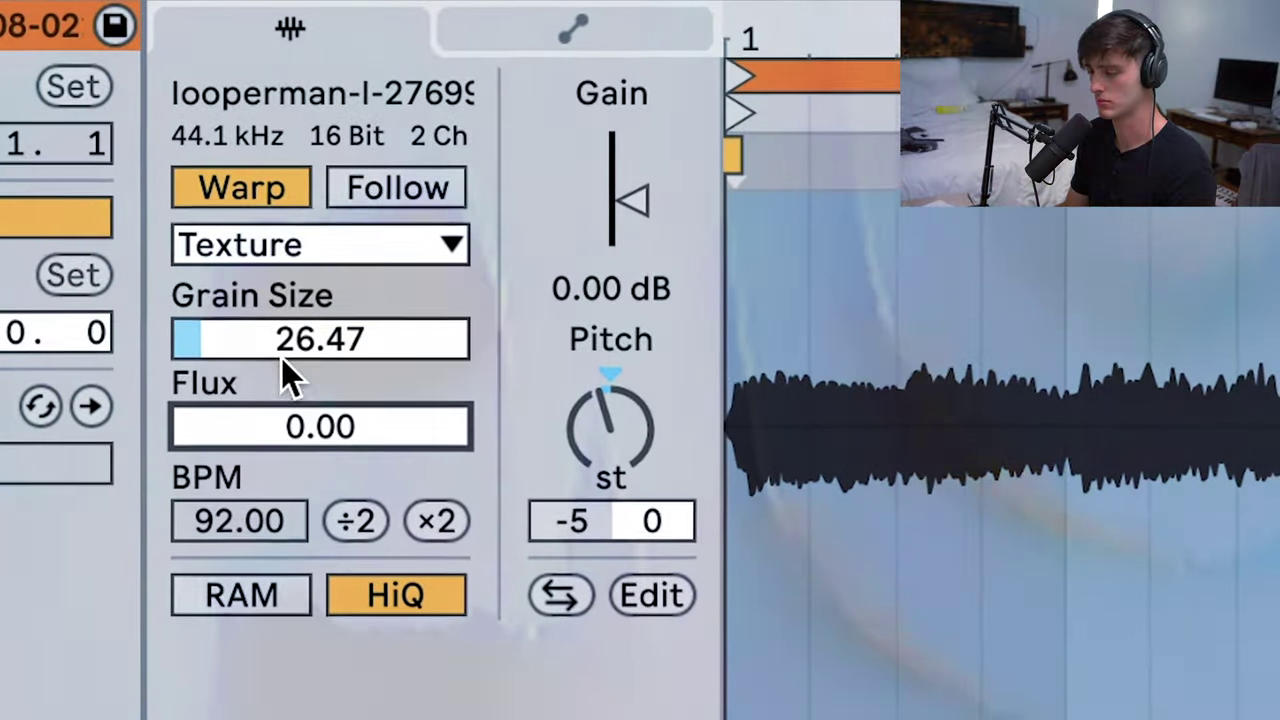
{"action": "left_click_drag", "start_coordinate": [324, 345], "coordinate": [324, 327]}
{"action": "left_click_drag", "start_coordinate": [405, 325], "coordinate": [405, 345]}
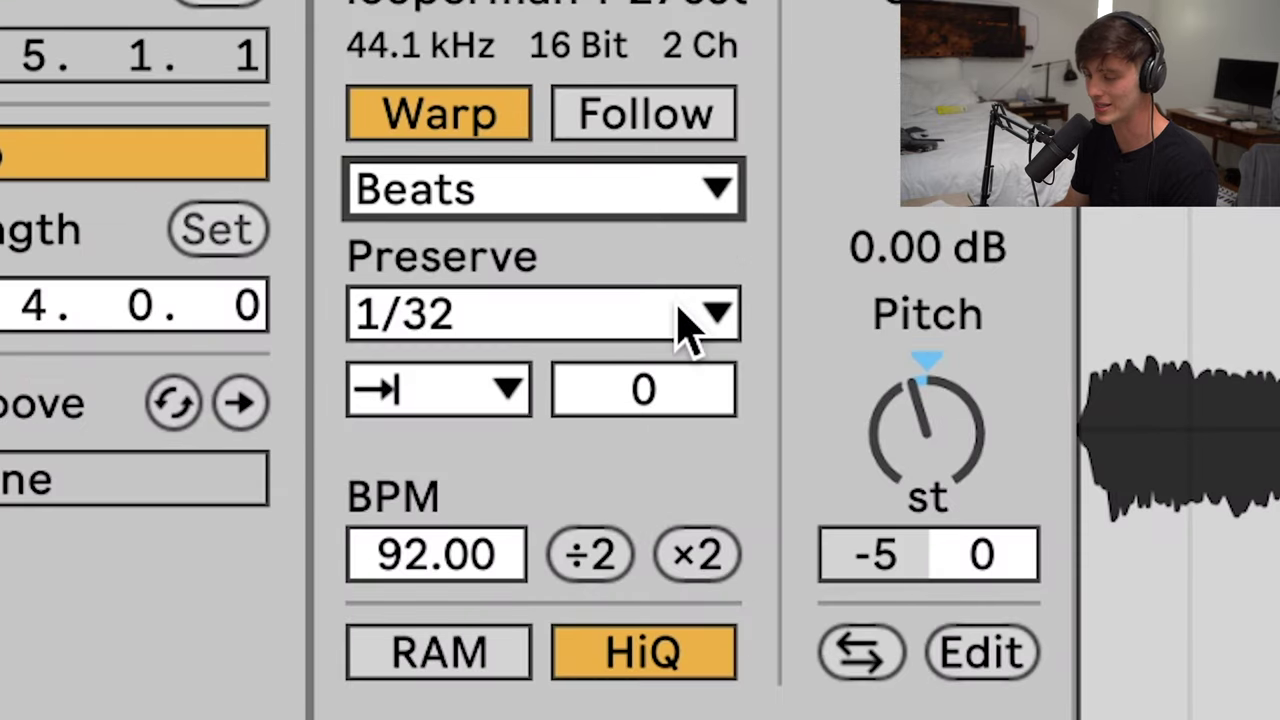
Choose the clip's Sample Offset envelope and flatten it at 0.
{"action": "left_click", "coordinate": [766, 0]}
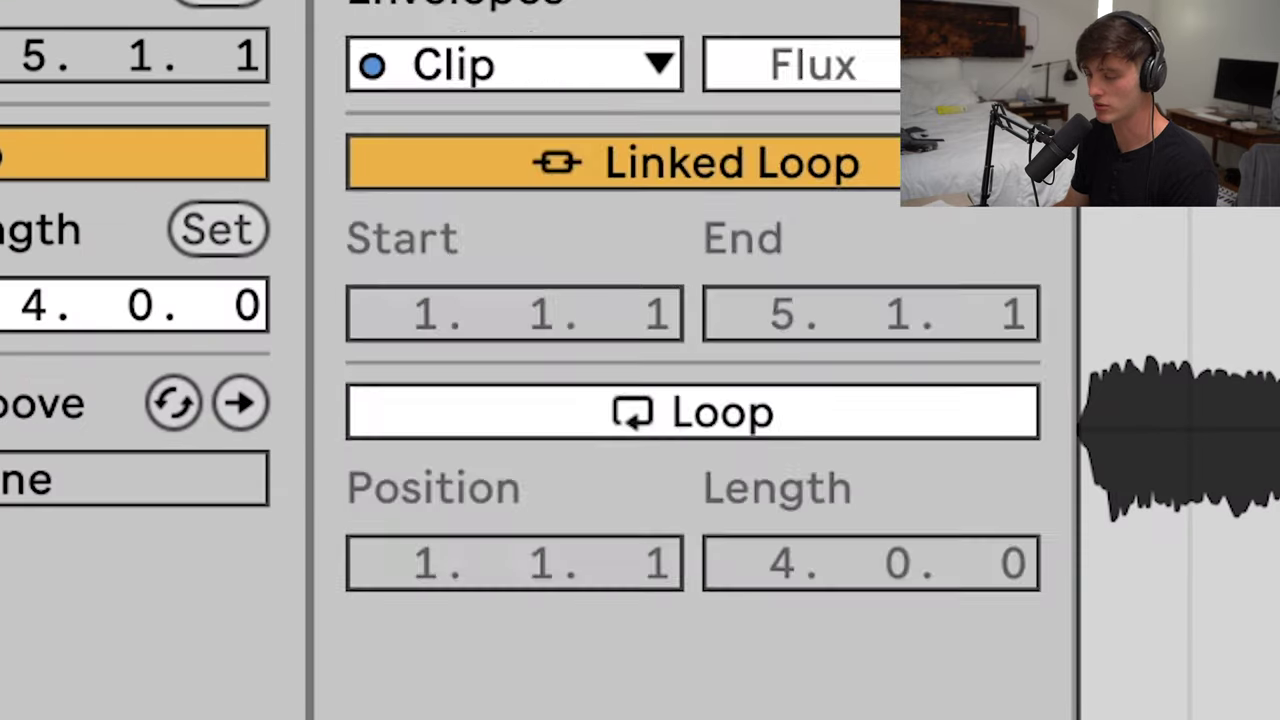
{"action": "left_click", "coordinate": [458, 356]}
{"action": "left_click", "coordinate": [680, 356]}
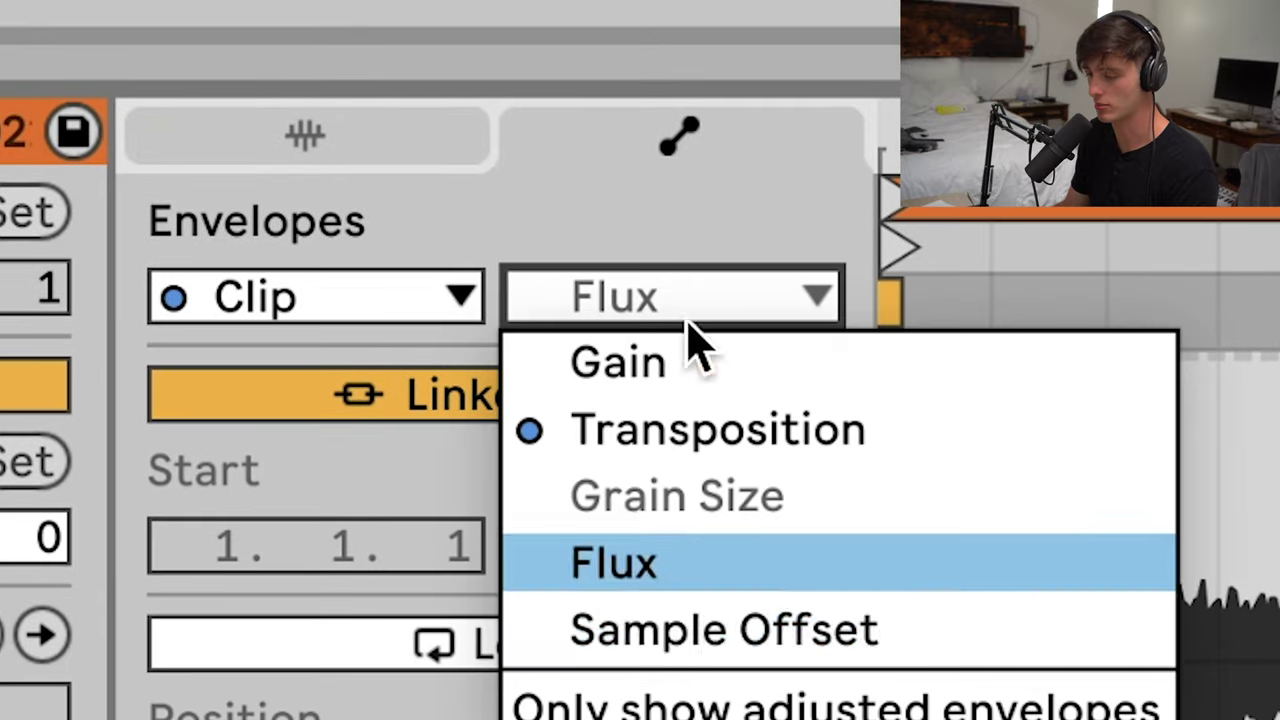
{"action": "left_click", "coordinate": [683, 686]}
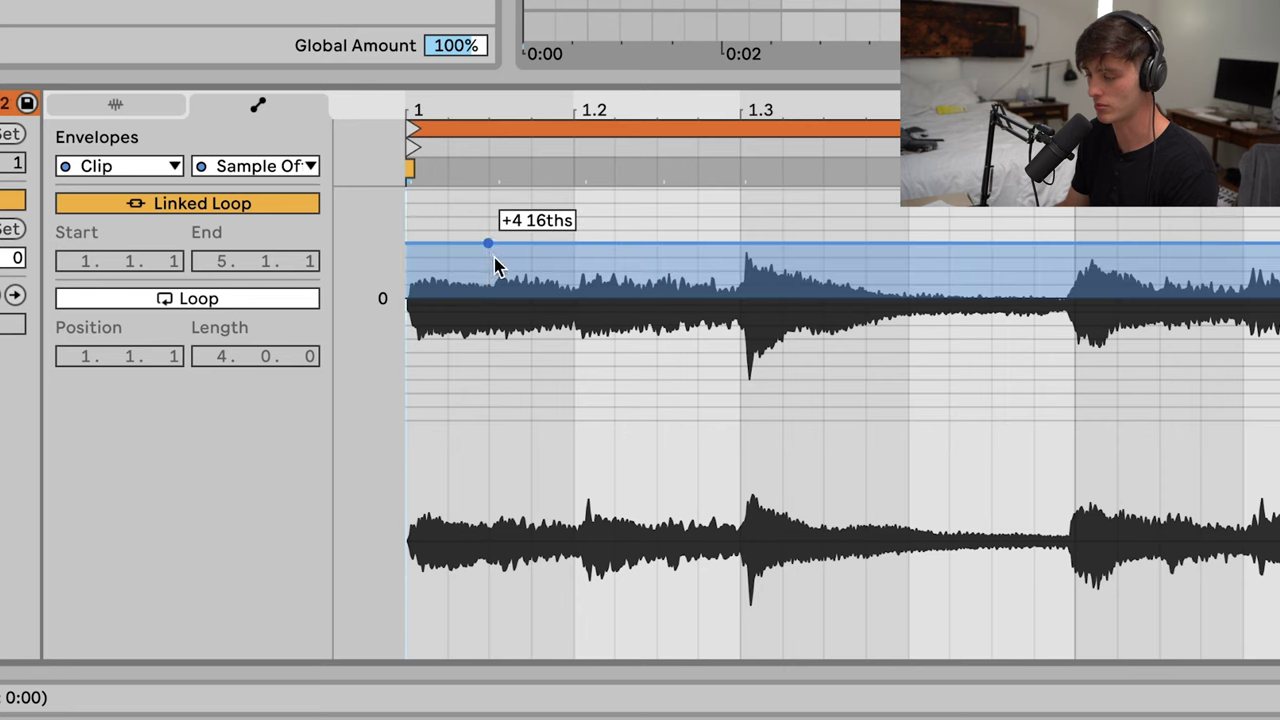
{"action": "left_click_drag", "start_coordinate": [495, 265], "coordinate": [488, 298]}
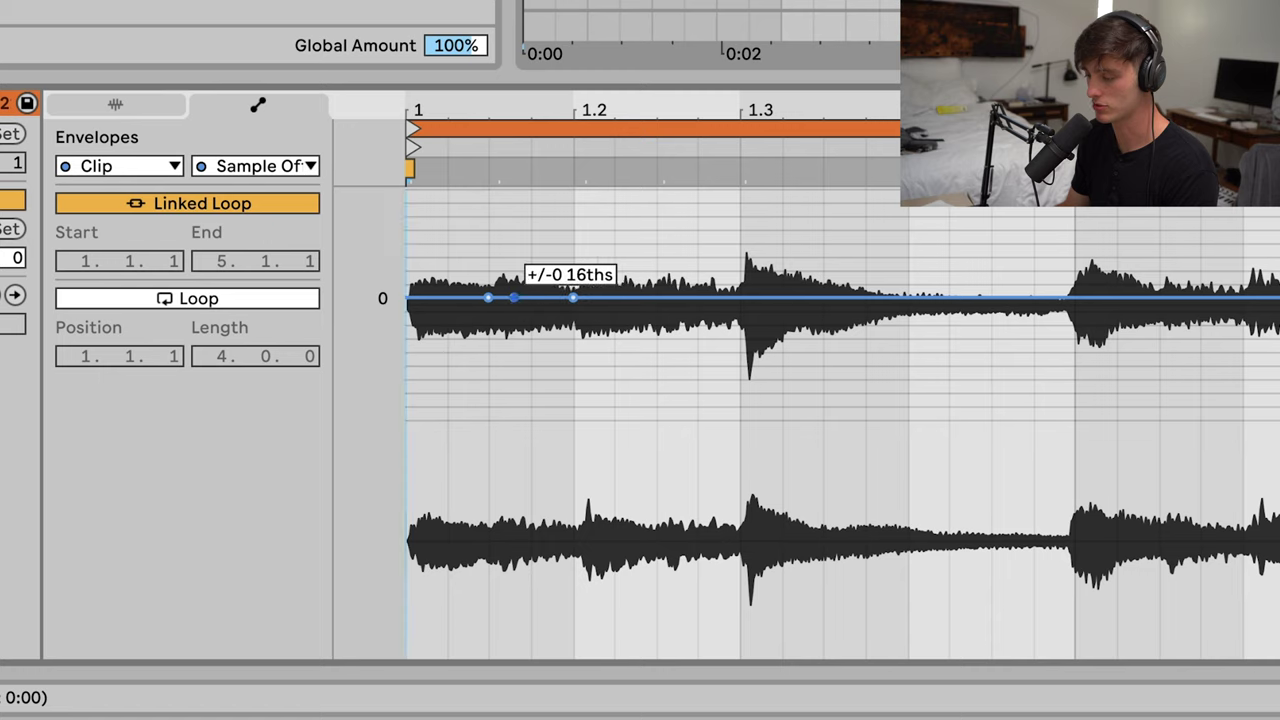
{"action": "left_click", "coordinate": [186, 288]}
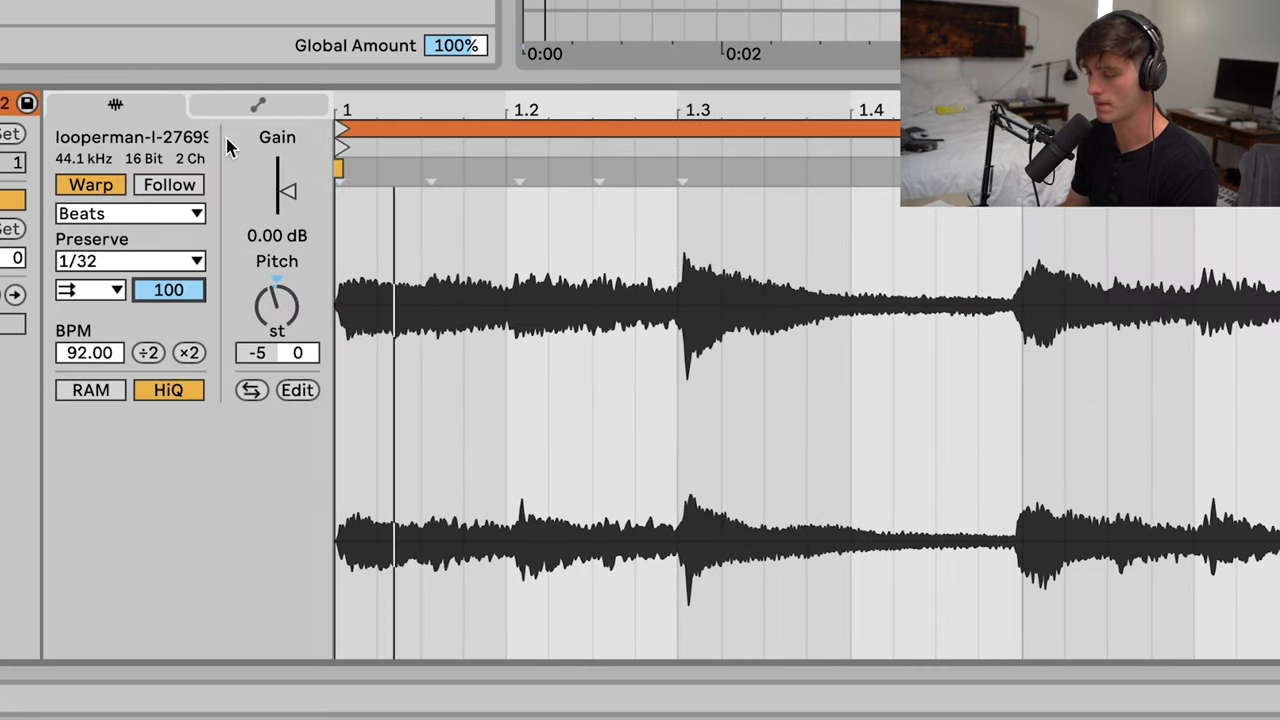
Keep Preserve at 1/2 and select the Transposition envelope for editing over the waveform.
{"action": "left_click", "coordinate": [272, 104]}
{"action": "left_click", "coordinate": [258, 166]}
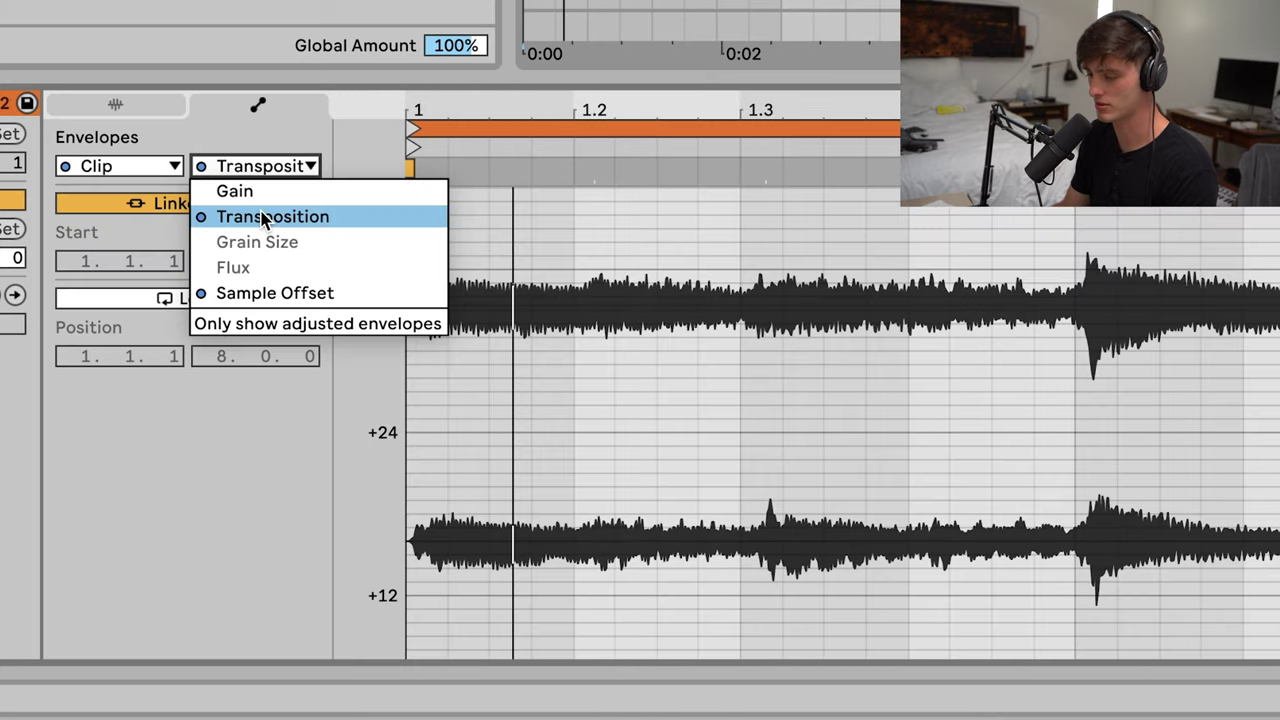
{"action": "left_click", "coordinate": [292, 222]}
{"action": "scroll", "coordinate": [478, 480], "scroll_direction": "down", "scroll_amount": 3}
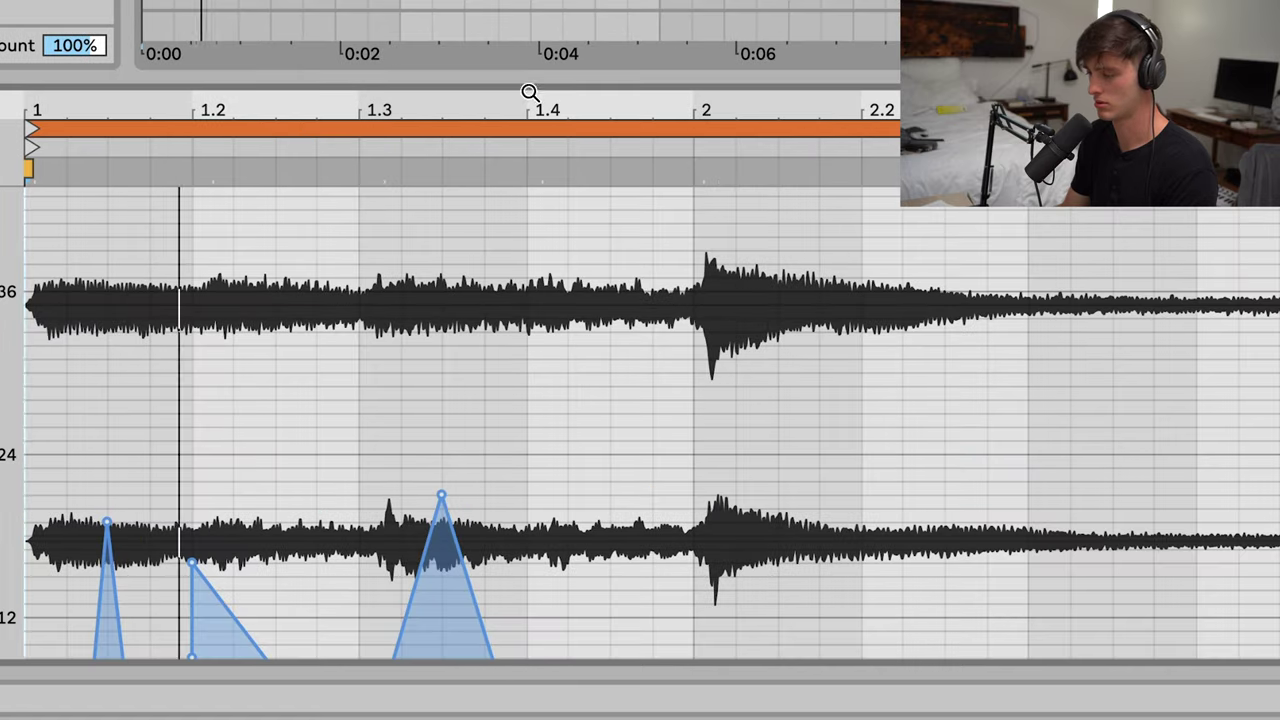
{"action": "scroll", "coordinate": [529, 92], "scroll_direction": "down", "scroll_amount": 5}
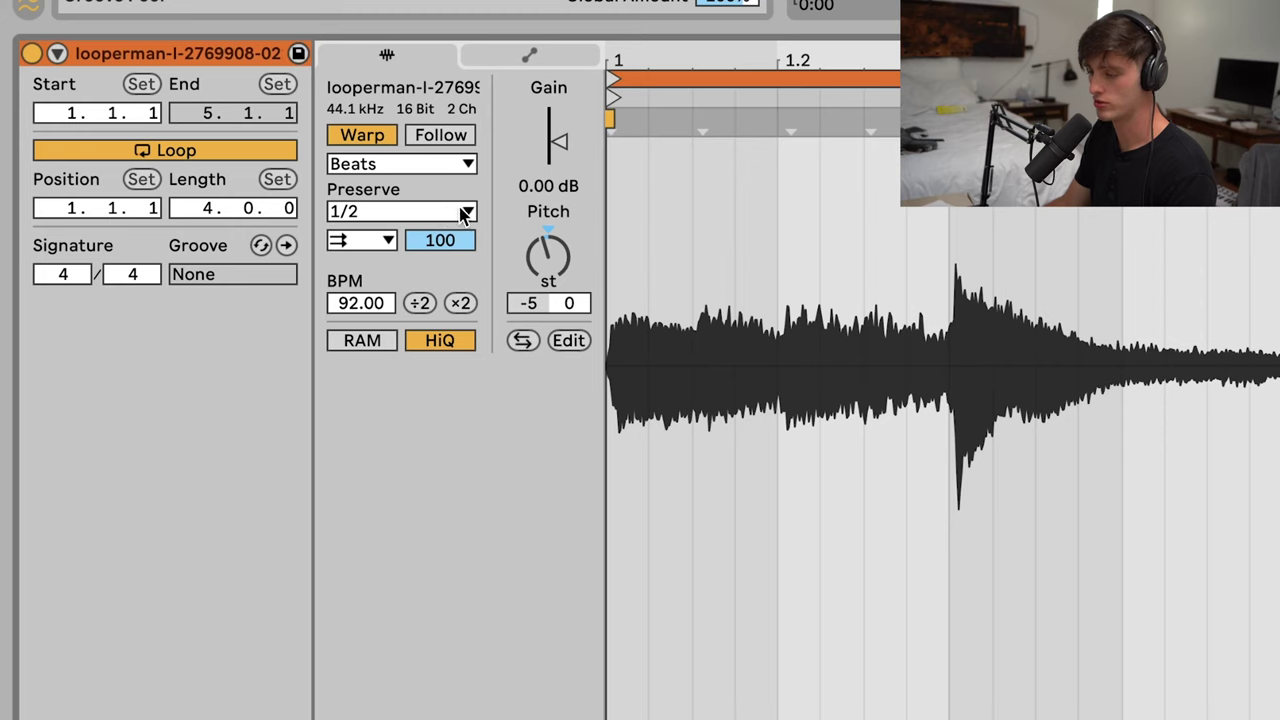
{"action": "left_click", "coordinate": [458, 211]}
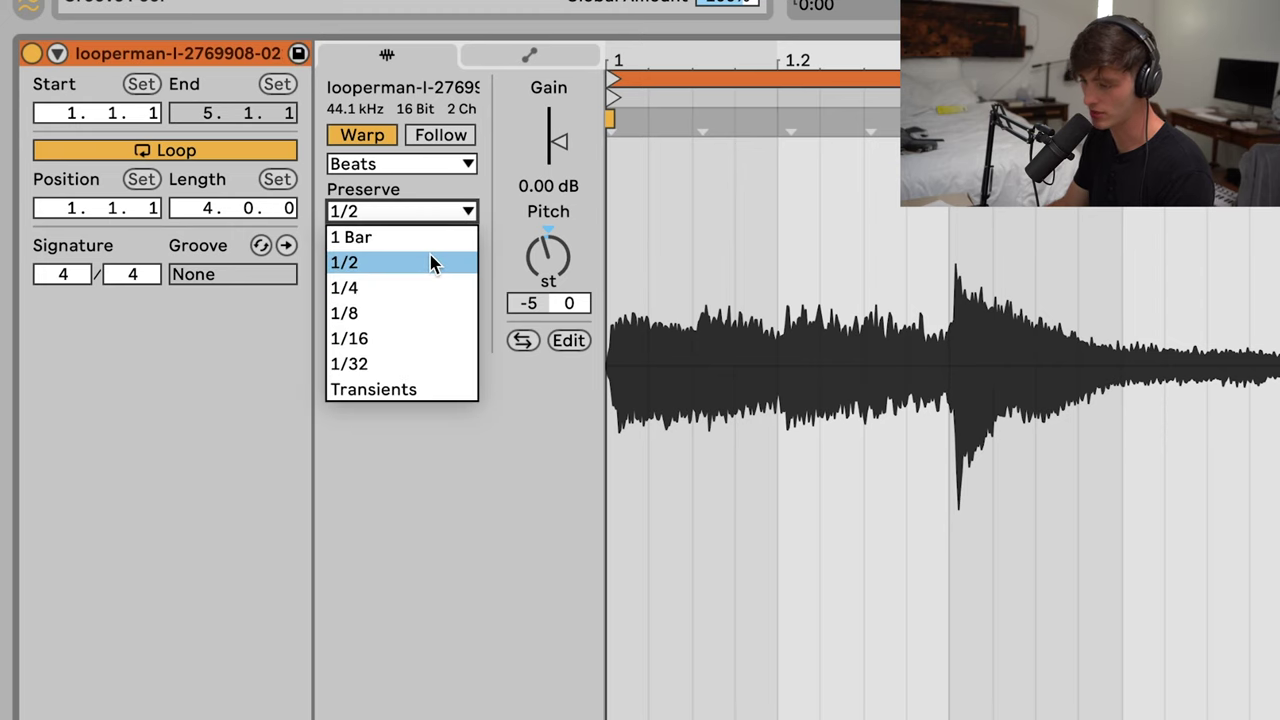
{"action": "left_click", "coordinate": [432, 263]}
{"action": "left_click", "coordinate": [529, 58]}
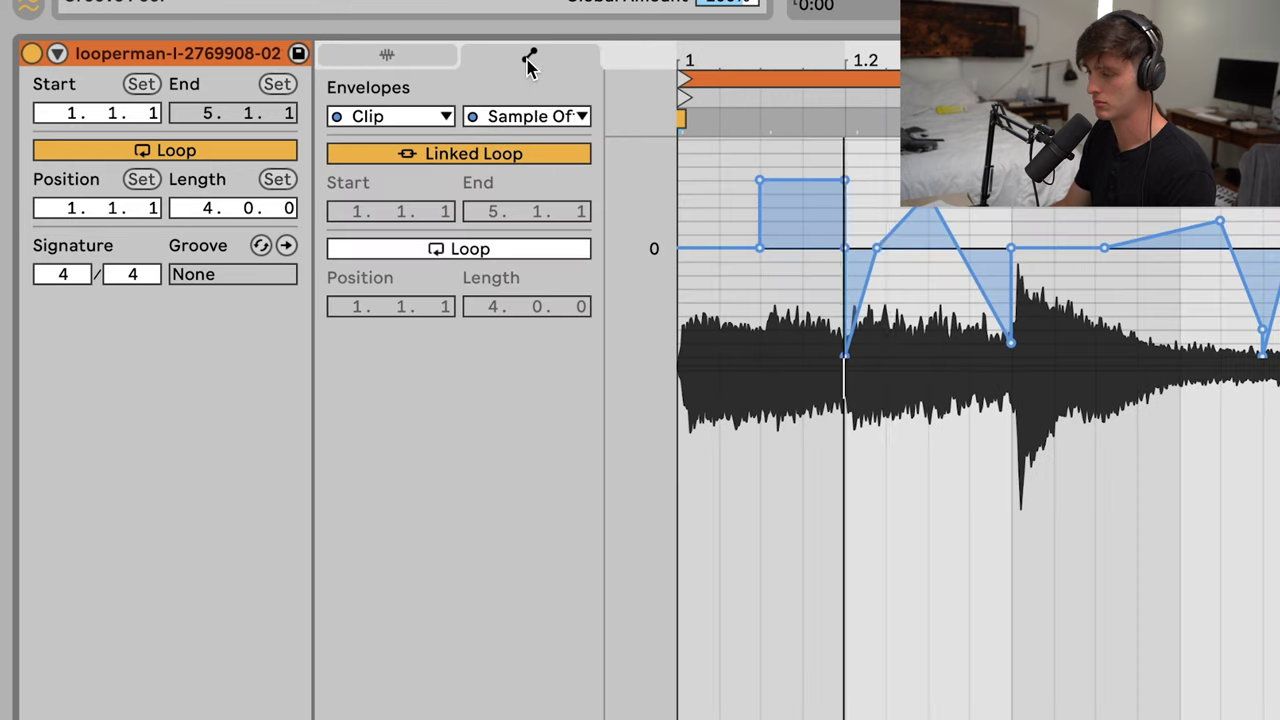
{"action": "left_click", "coordinate": [517, 117]}
{"action": "left_click", "coordinate": [537, 167]}
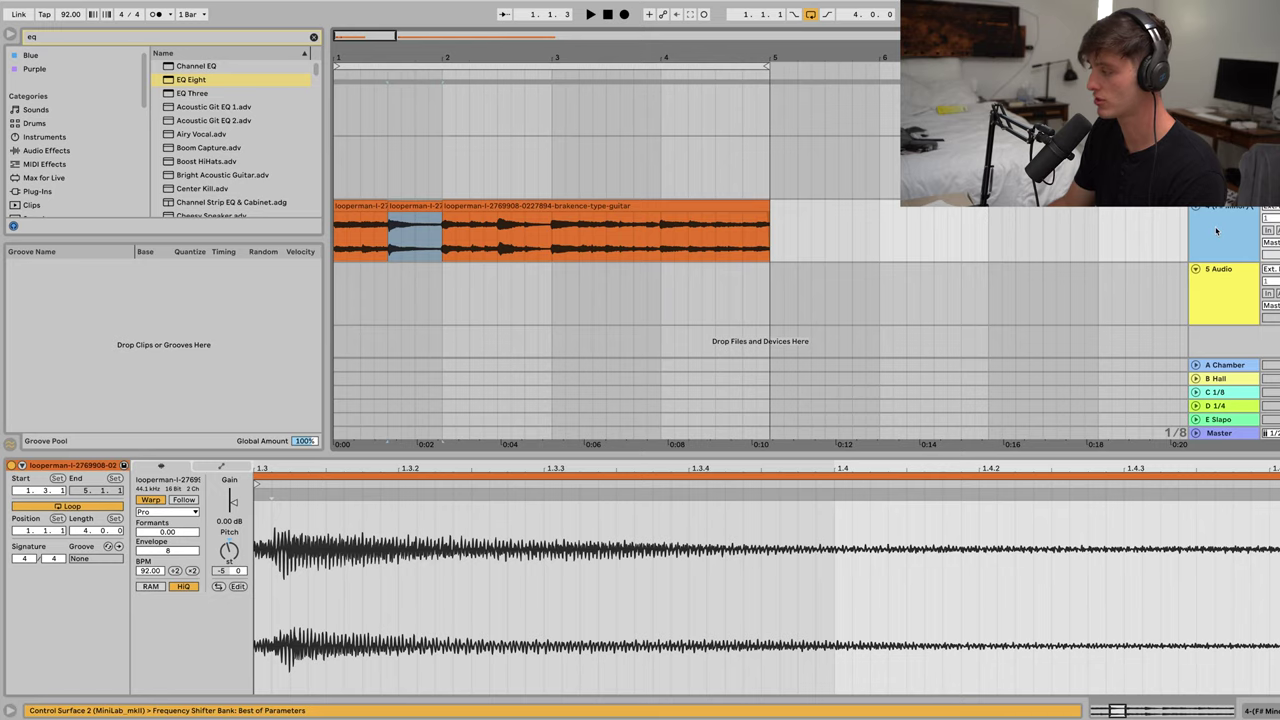
Move a short guitar slice onto a new audio track and load RC-20 Retro Color on it.
{"action": "key", "text": "super+t"}
{"action": "left_click", "coordinate": [418, 228]}
{"action": "left_click_drag", "start_coordinate": [427, 298], "coordinate": [410, 272]}
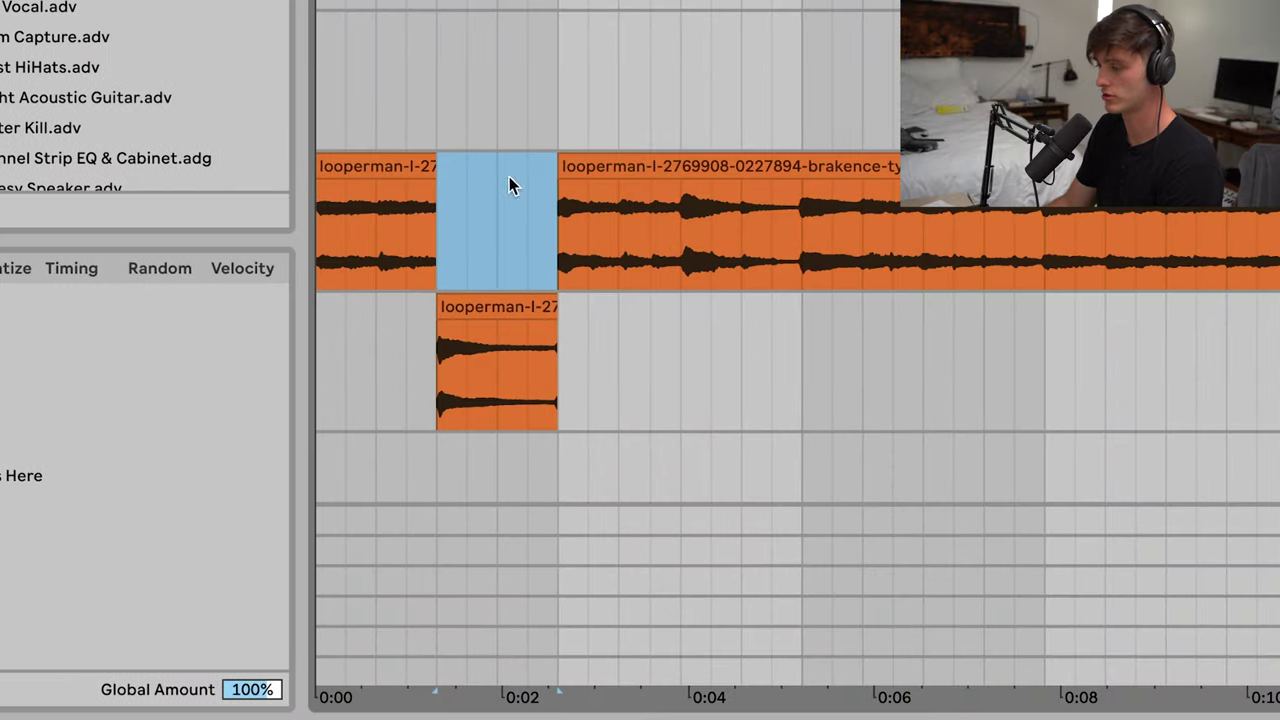
{"action": "left_click", "coordinate": [318, 338]}
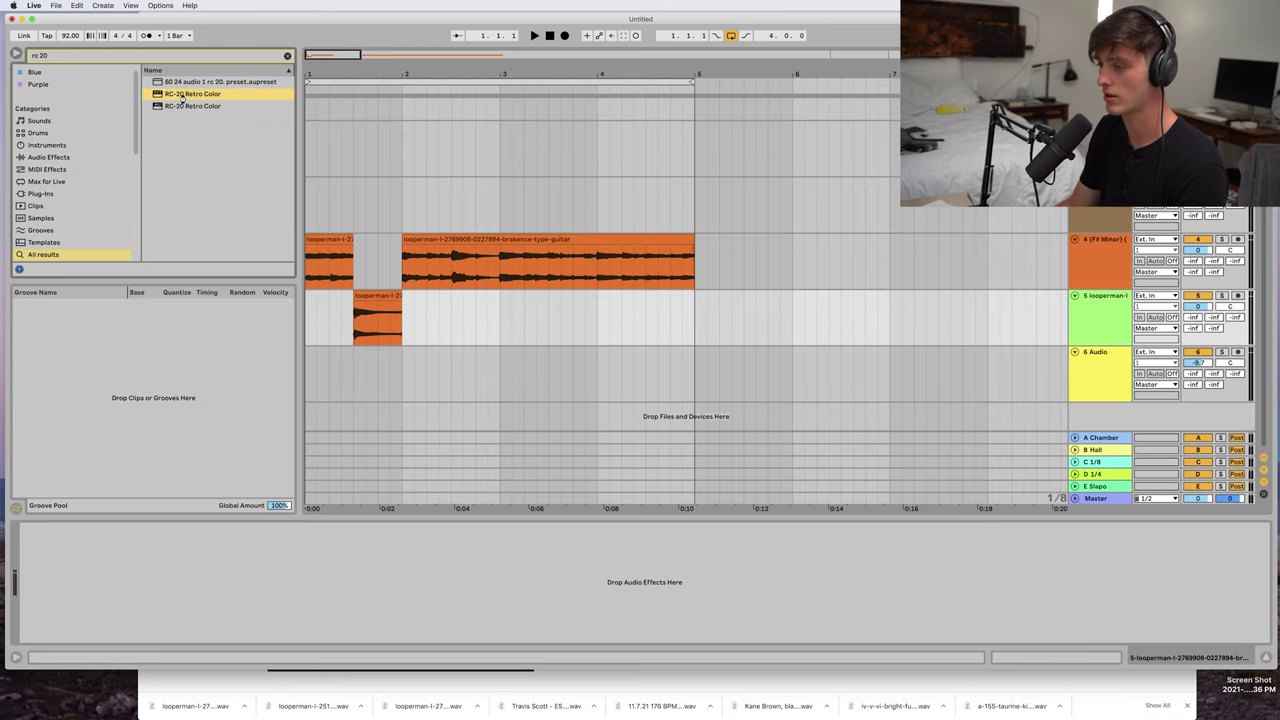
{"action": "double_click", "coordinate": [183, 94]}
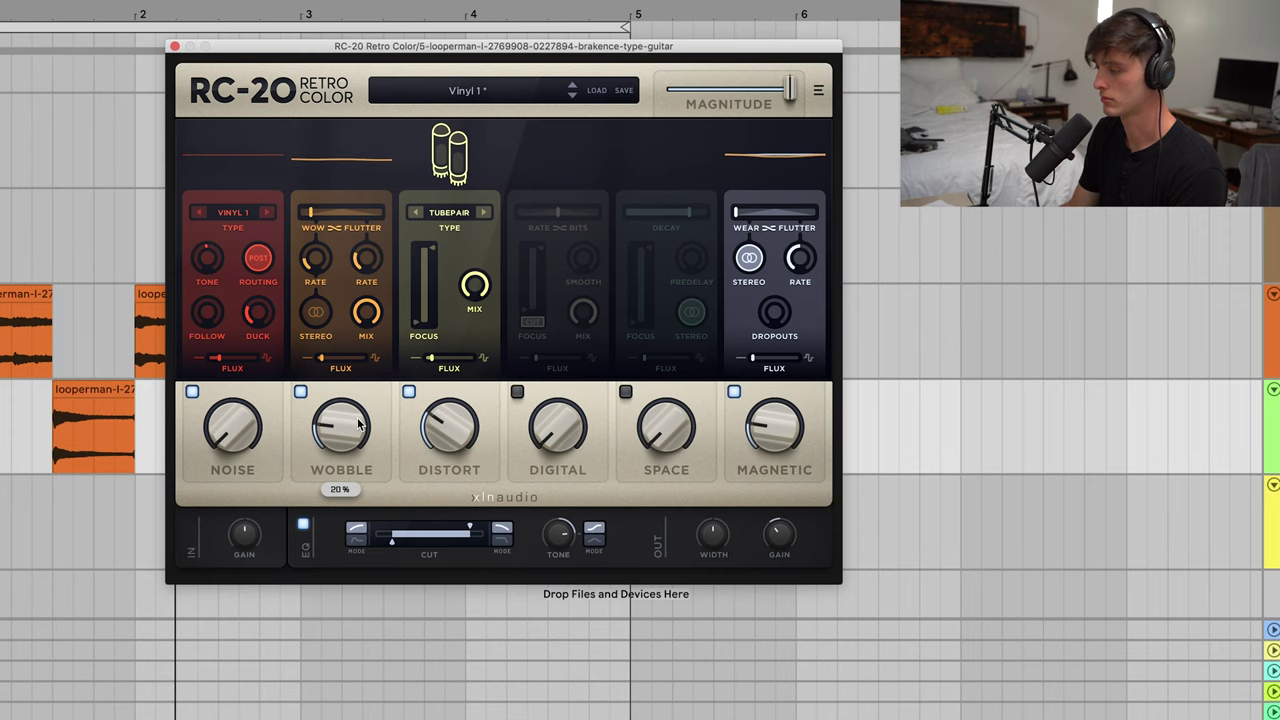
Raise RC-20's Wobble to 36% and its low cut to 349 Hz, then close the plugin.
{"action": "left_click", "coordinate": [174, 46]}
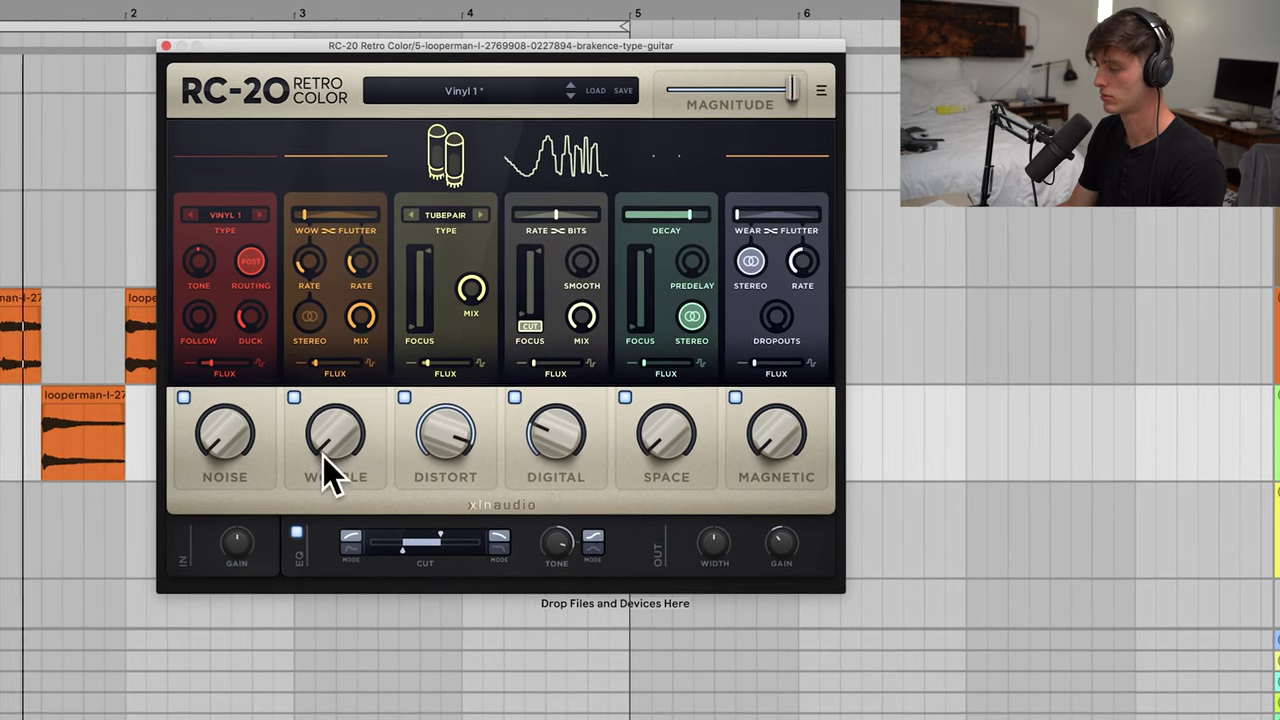
{"action": "left_click_drag", "start_coordinate": [333, 455], "coordinate": [263, 700]}
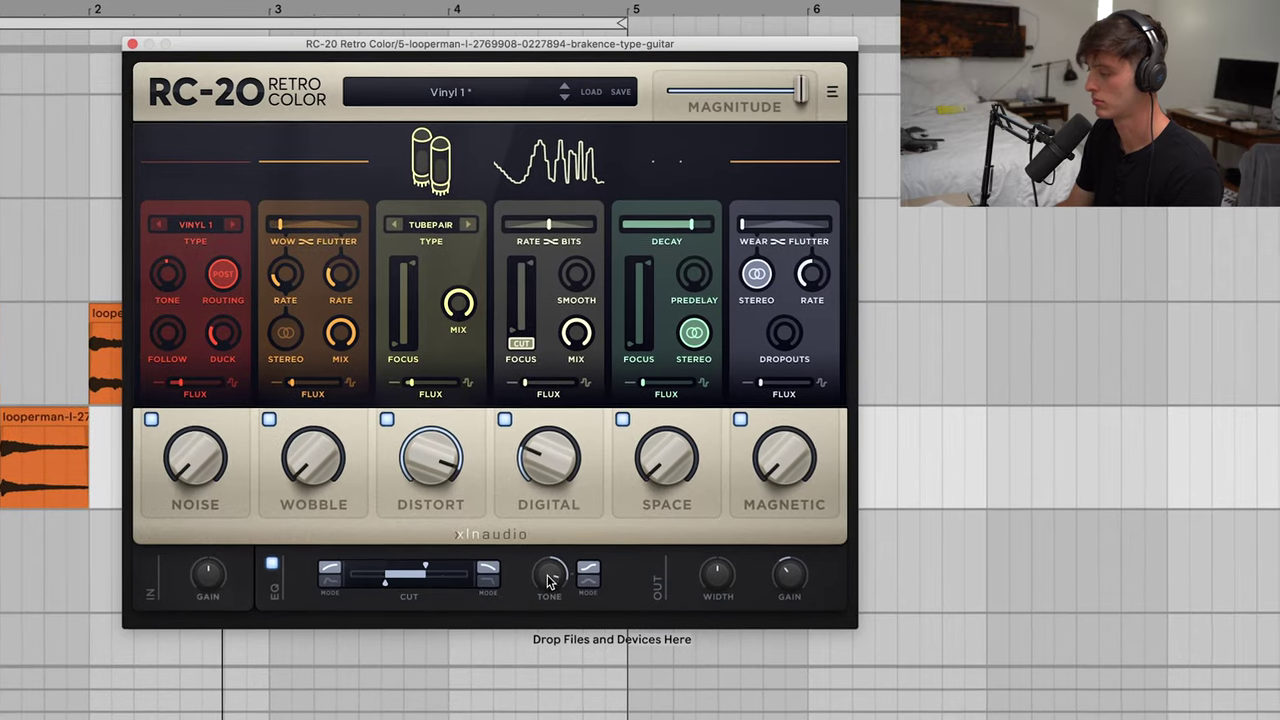
{"action": "left_click_drag", "start_coordinate": [394, 589], "coordinate": [397, 592]}
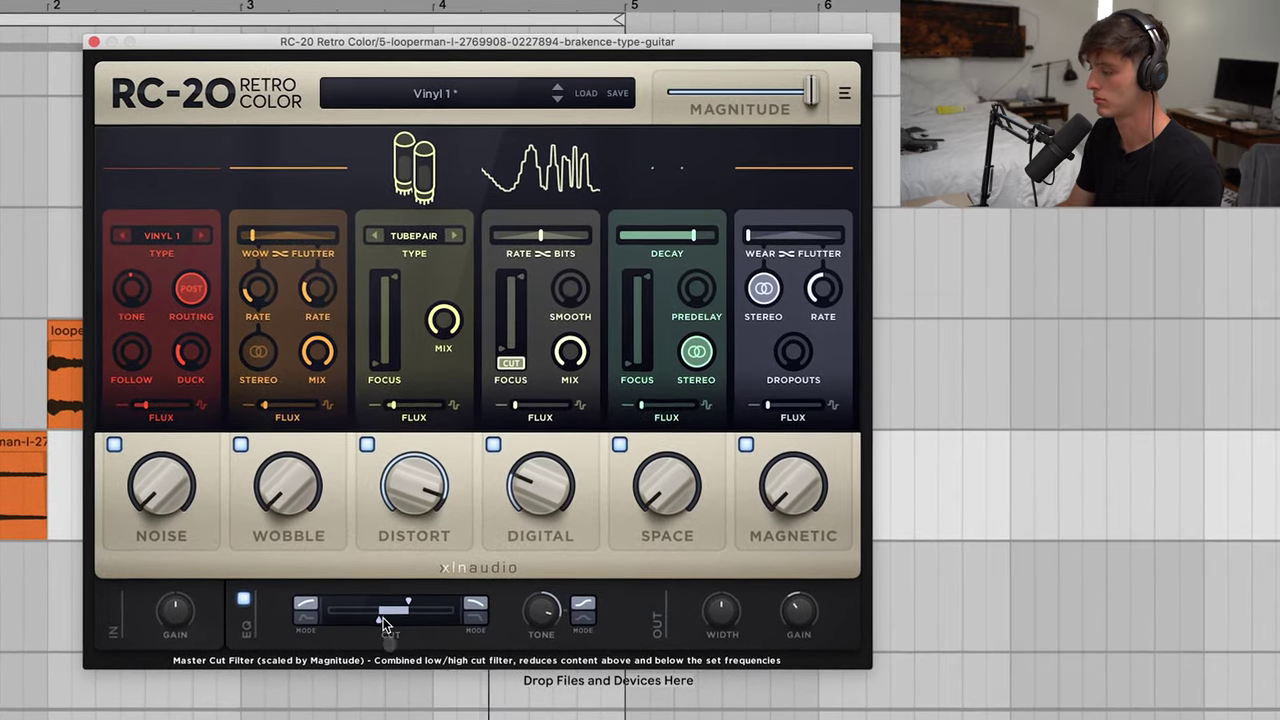
{"action": "left_click", "coordinate": [84, 42]}
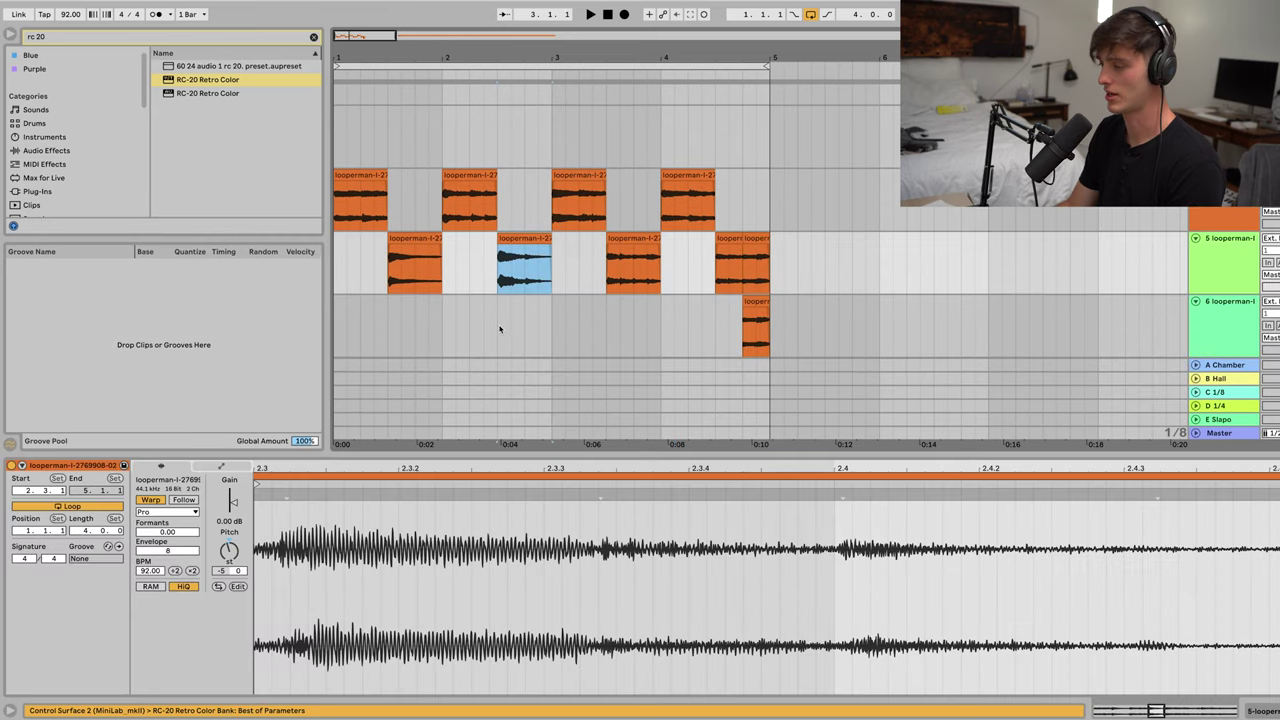
Drag a guitar chop from track 5 down to track 6.
{"action": "left_click_drag", "start_coordinate": [510, 265], "coordinate": [510, 325]}
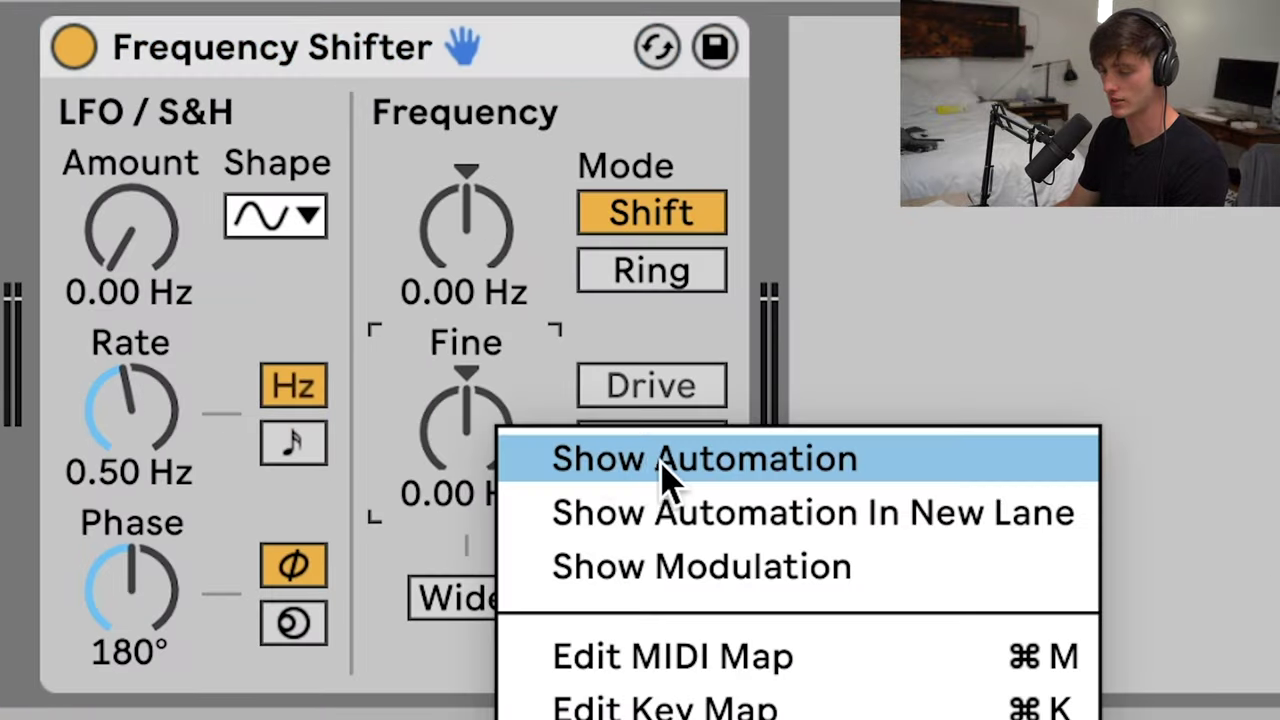
Automate the Fine frequency across the clip, dropping the last point to the bottom in a curved ramp.
{"action": "left_click", "coordinate": [535, 511]}
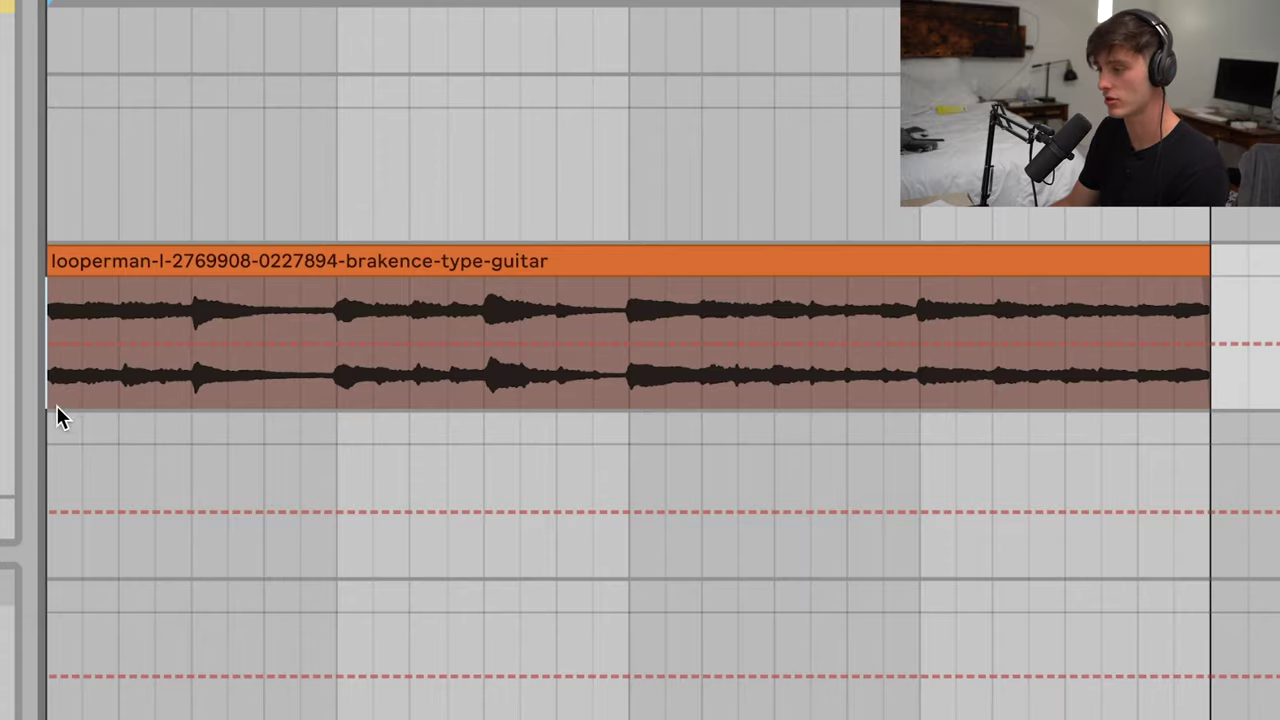
{"action": "left_click", "coordinate": [349, 297], "text": "shift"}
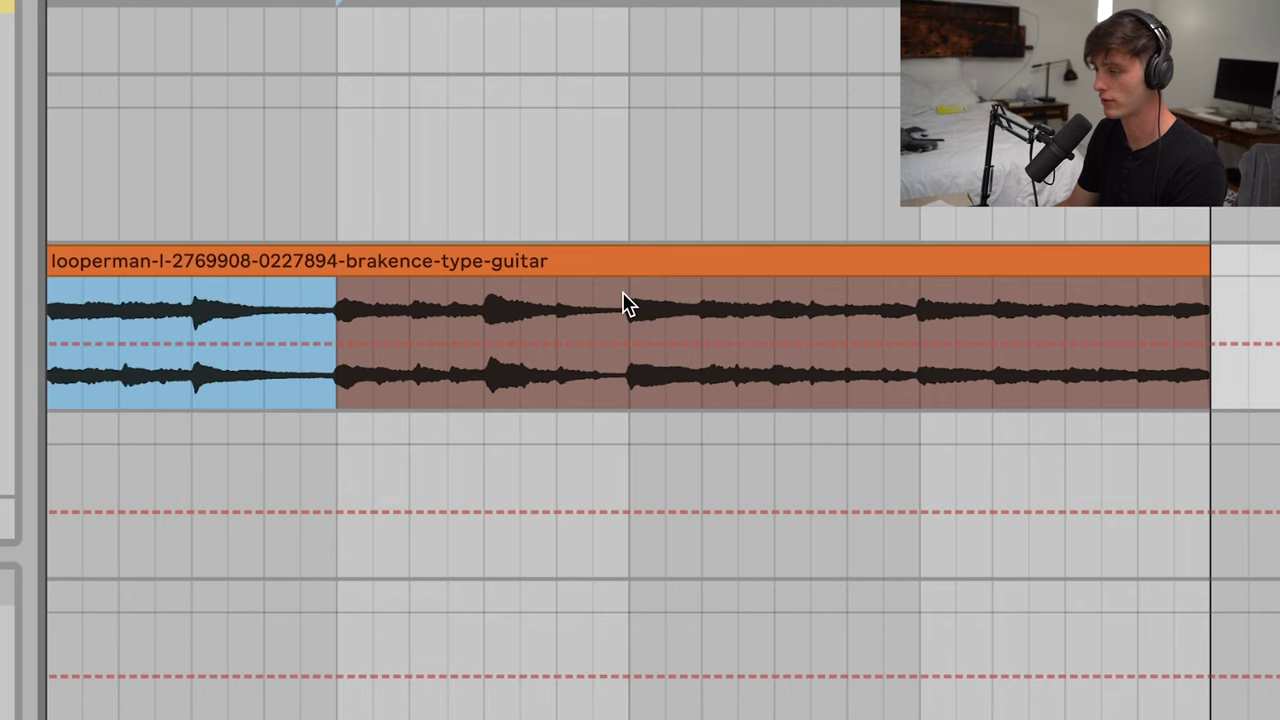
{"action": "left_click", "coordinate": [626, 306], "text": "shift"}
{"action": "left_click", "coordinate": [1205, 306], "text": "shift"}
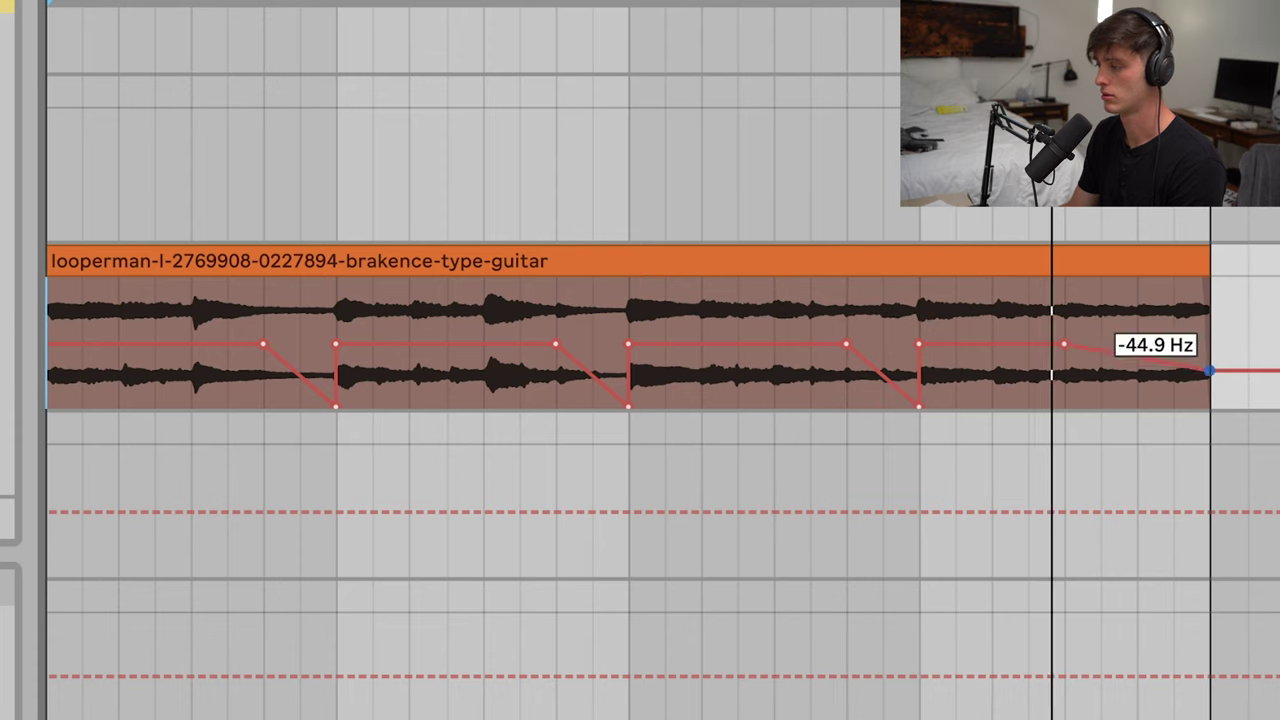
{"action": "left_click_drag", "start_coordinate": [1210, 371], "coordinate": [1162, 392]}
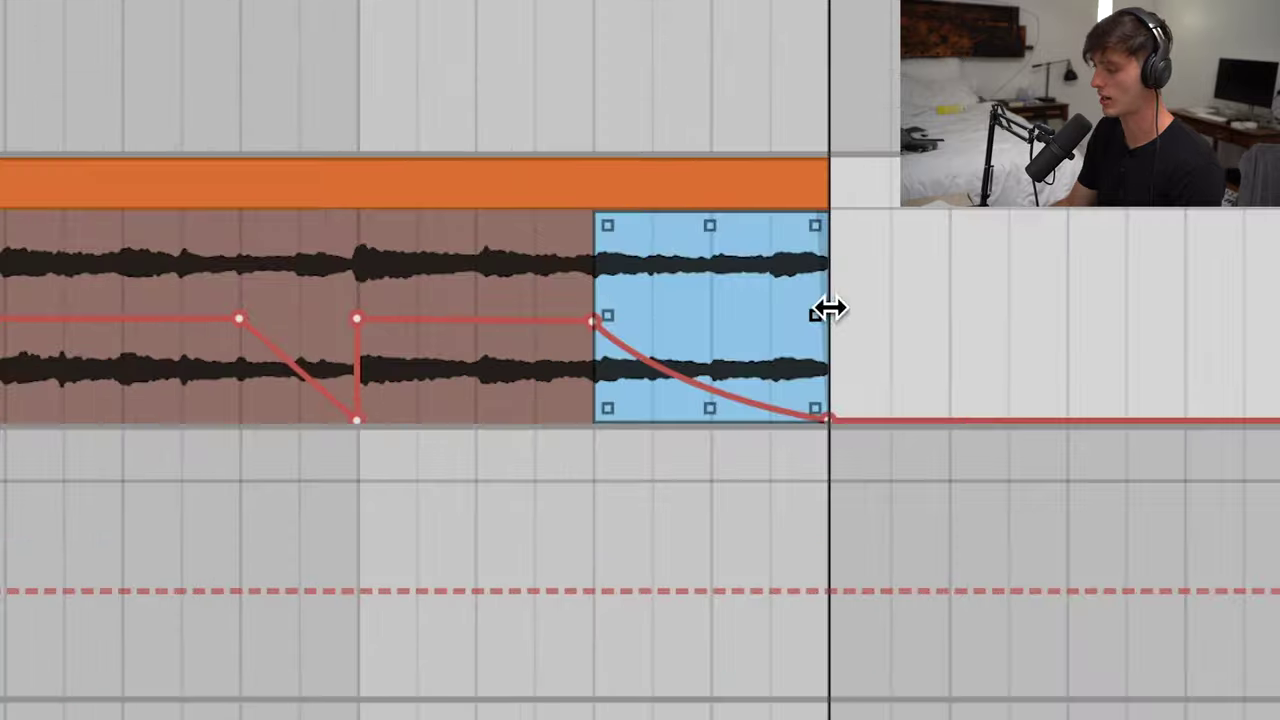
{"action": "mouse_move", "coordinate": [1207, 337]}
{"action": "left_mouse_down"}
{"action": "mouse_move", "coordinate": [991, 337]}
{"action": "mouse_move", "coordinate": [1187, 349]}
{"action": "left_mouse_up"}
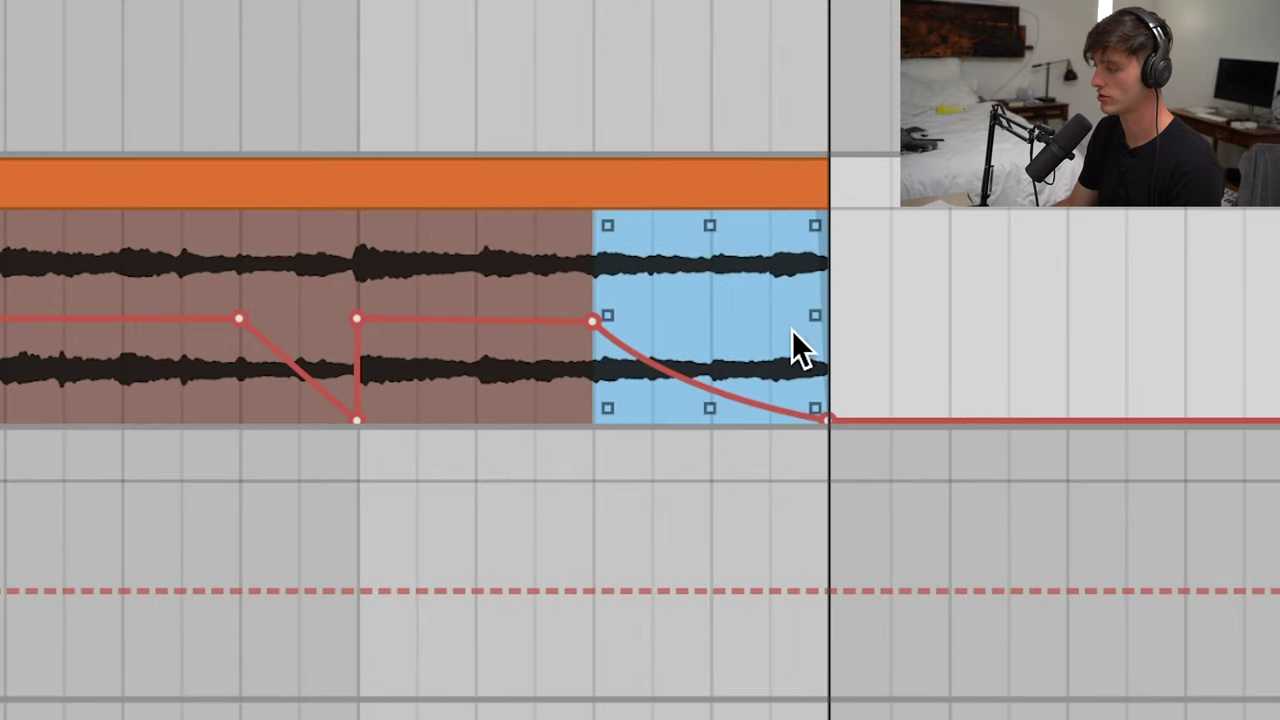
{"action": "left_click_drag", "start_coordinate": [696, 377], "coordinate": [750, 355]}
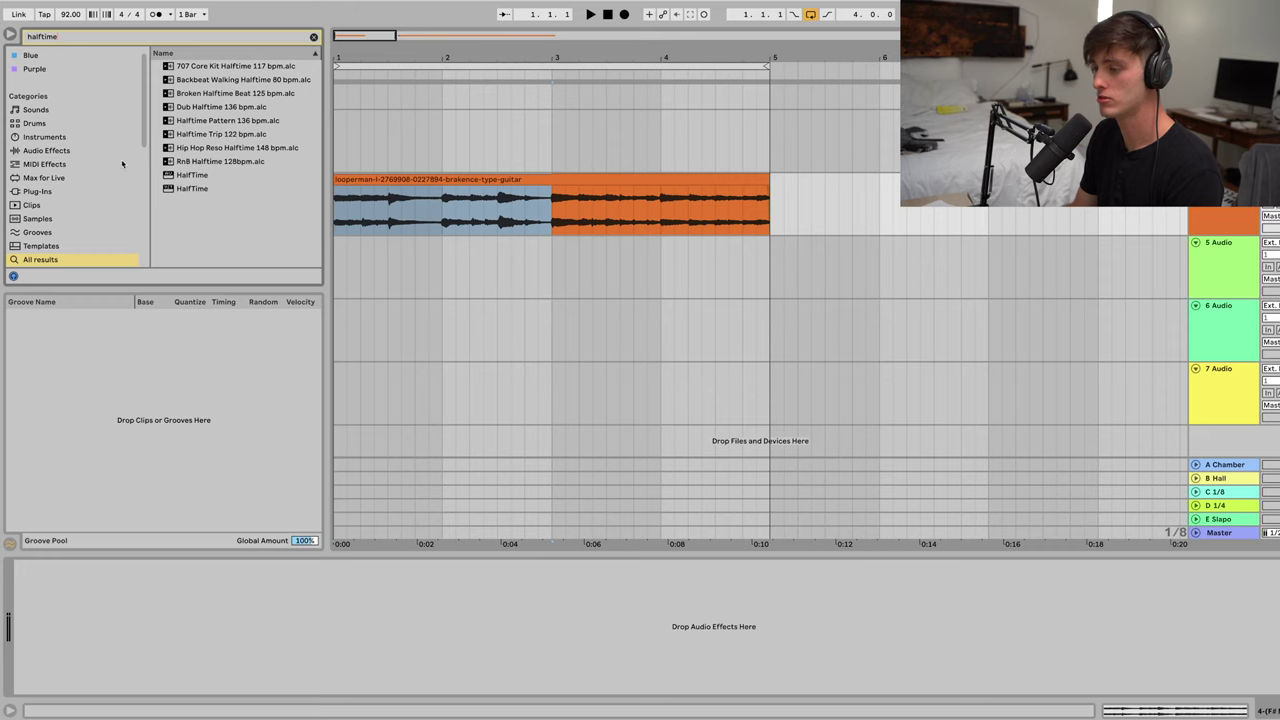
Load HalfTime from the browser onto the guitar track.
{"action": "left_click", "coordinate": [213, 190]}
{"action": "double_click", "coordinate": [215, 188]}
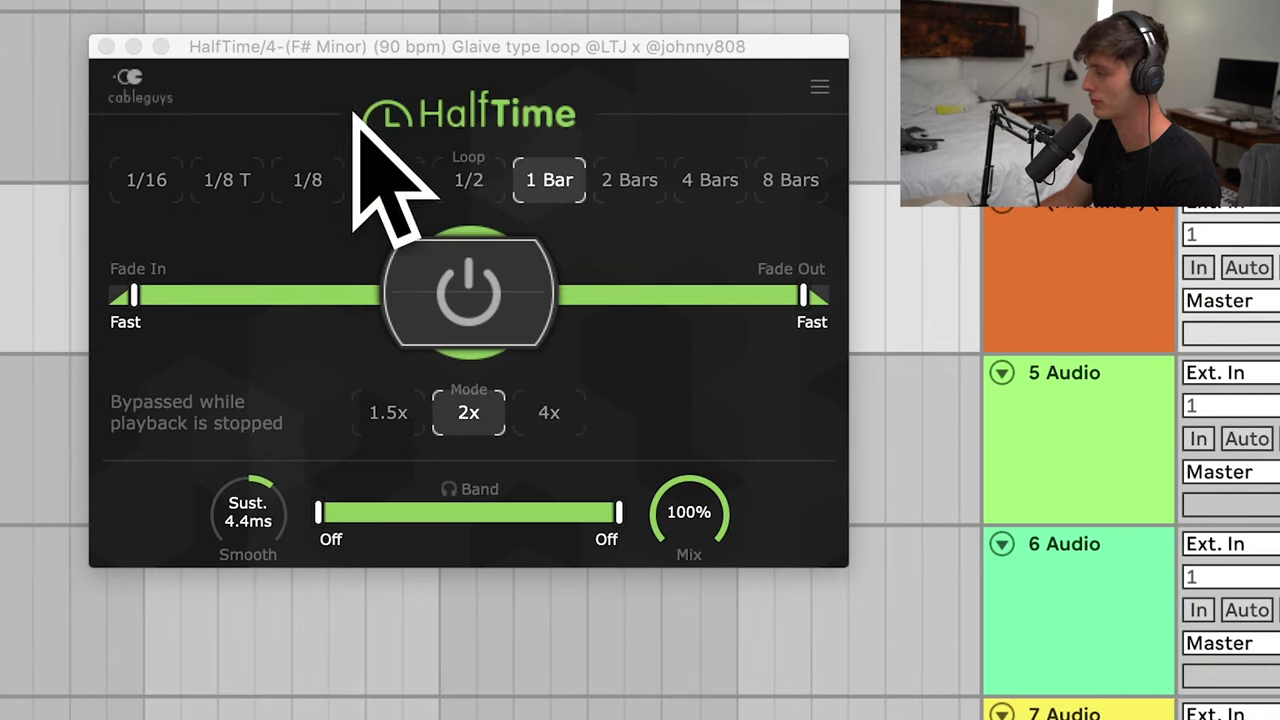
{"action": "left_click_drag", "start_coordinate": [368, 57], "coordinate": [359, 150]}
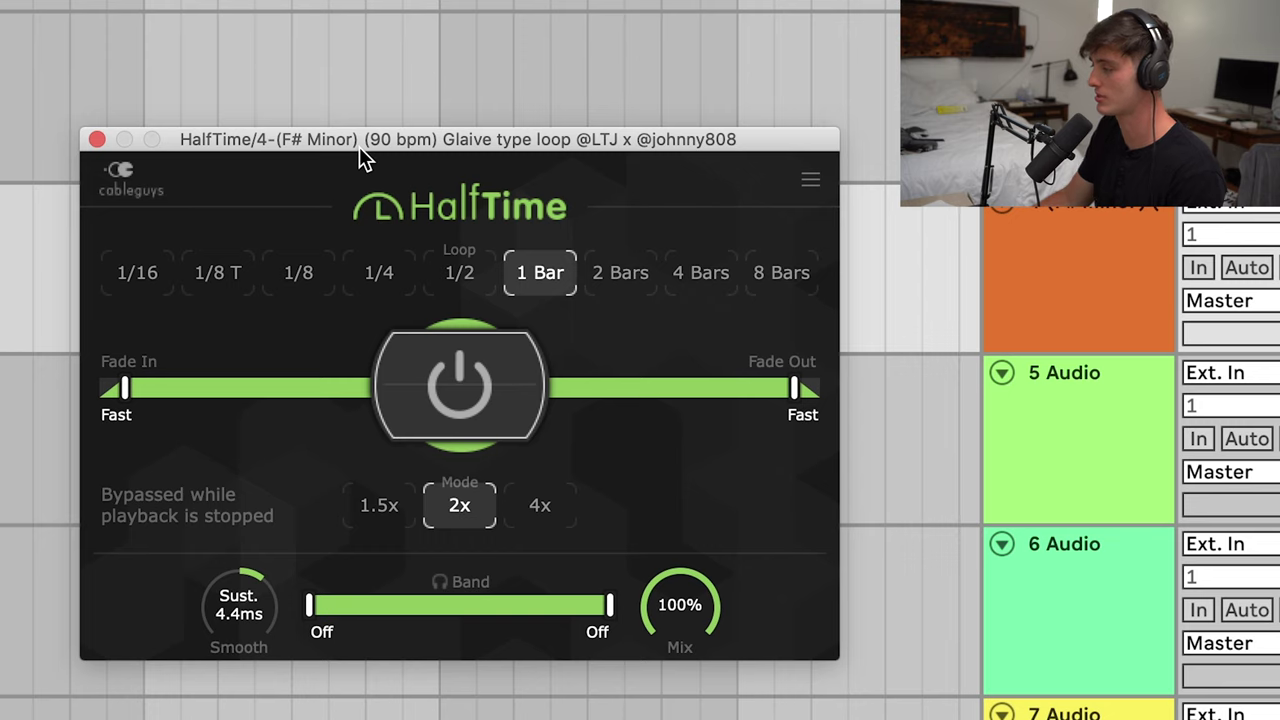
Audition HalfTime's Mix during playback, change its mode and loop length, and finish at Mix 100%.
{"action": "key", "text": "space"}
{"action": "left_click_drag", "start_coordinate": [673, 590], "coordinate": [673, 637]}
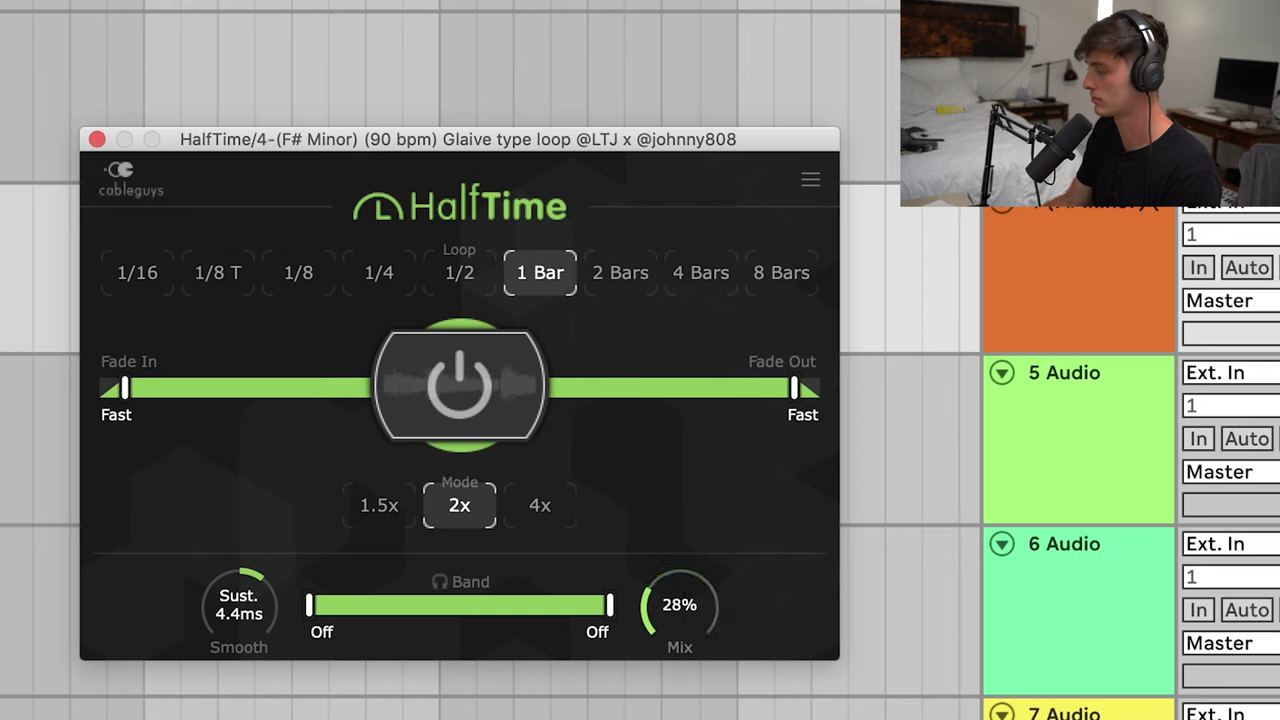
{"action": "key", "text": "space"}
{"action": "mouse_move", "coordinate": [673, 637]}
{"action": "left_mouse_down"}
{"action": "mouse_move", "coordinate": [669, 582]}
{"action": "mouse_move", "coordinate": [673, 645]}
{"action": "mouse_move", "coordinate": [673, 612]}
{"action": "left_mouse_up"}
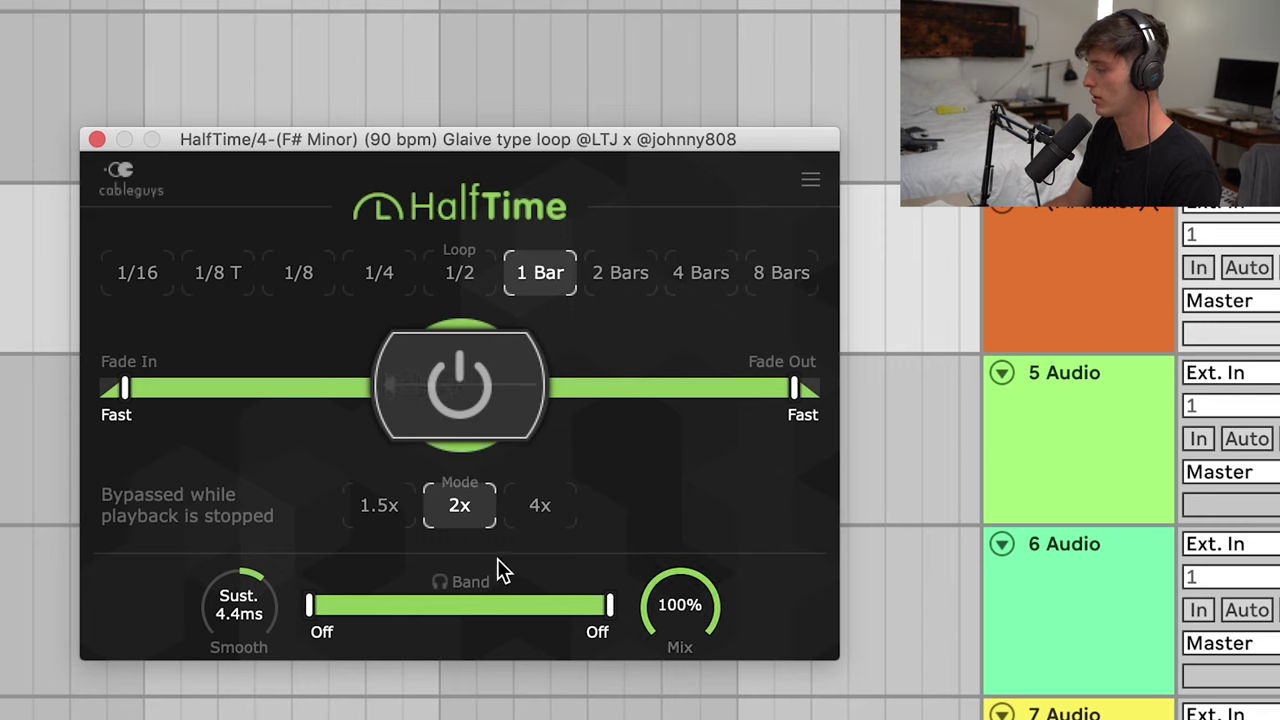
{"action": "left_click", "coordinate": [388, 518]}
{"action": "left_click", "coordinate": [404, 284]}
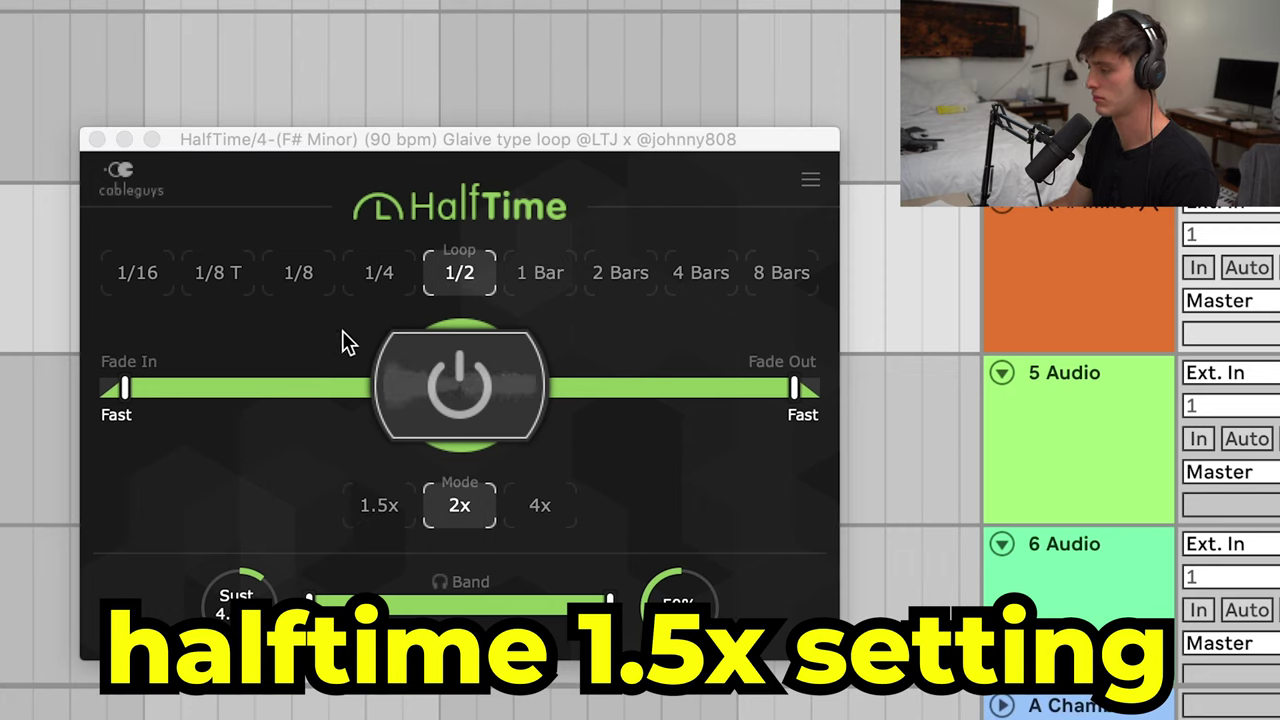
{"action": "left_click_drag", "start_coordinate": [632, 592], "coordinate": [636, 545]}
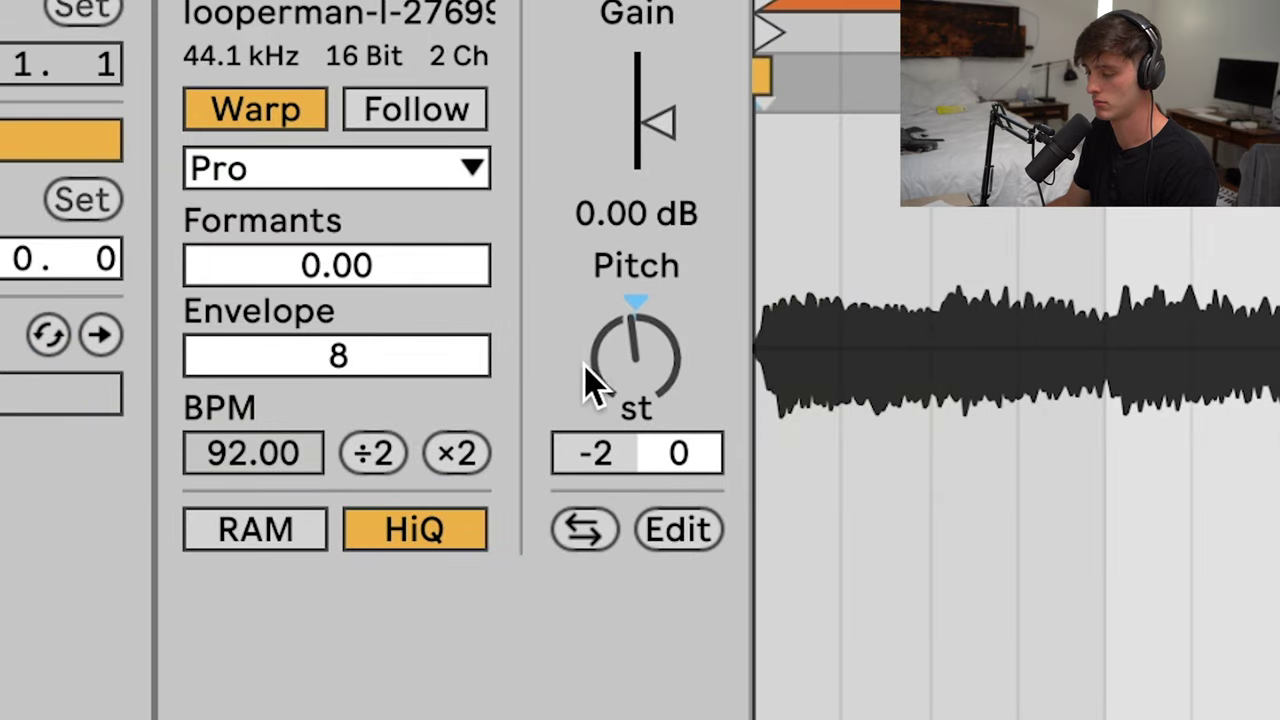
Turn the guitar clip's Pitch knob to transpose it to +12 semitones, keeping Pro warp mode.
{"action": "left_click_drag", "start_coordinate": [600, 380], "coordinate": [634, 374]}
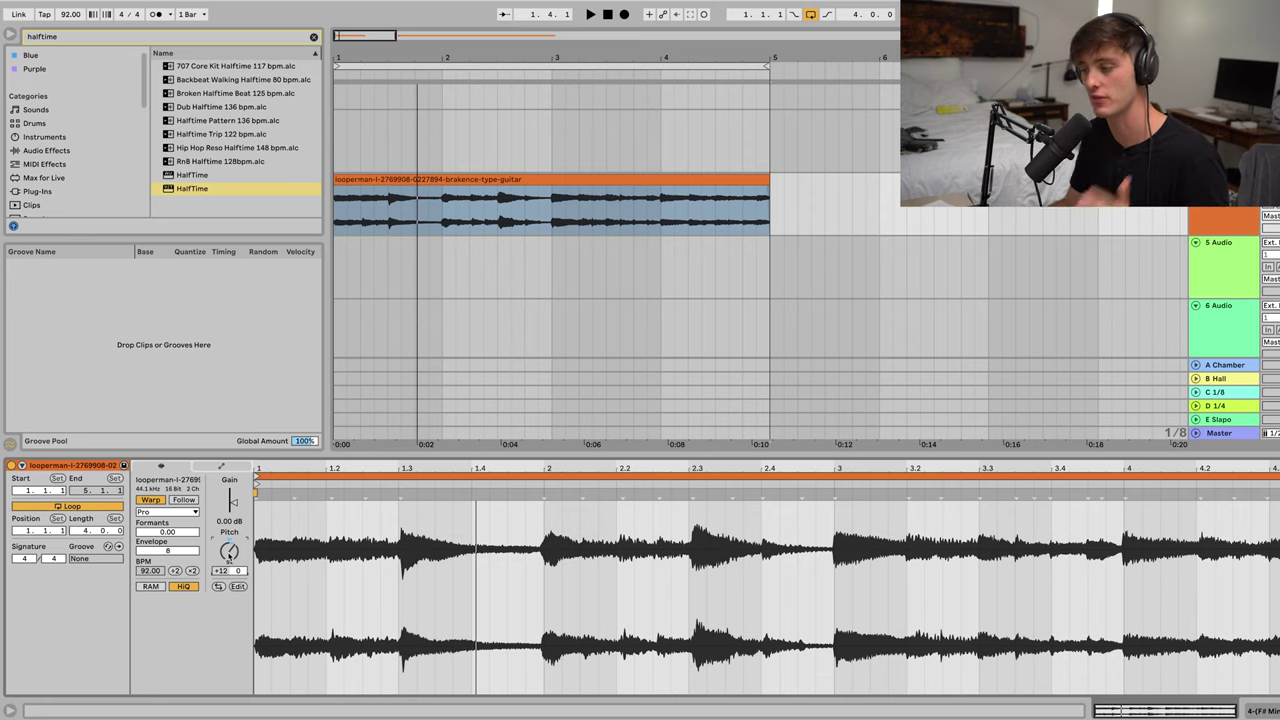
Duplicate the guitar clip to bar 5 and play the arrangement to hear the +12 intro.
{"action": "key", "text": "ctrl+d"}
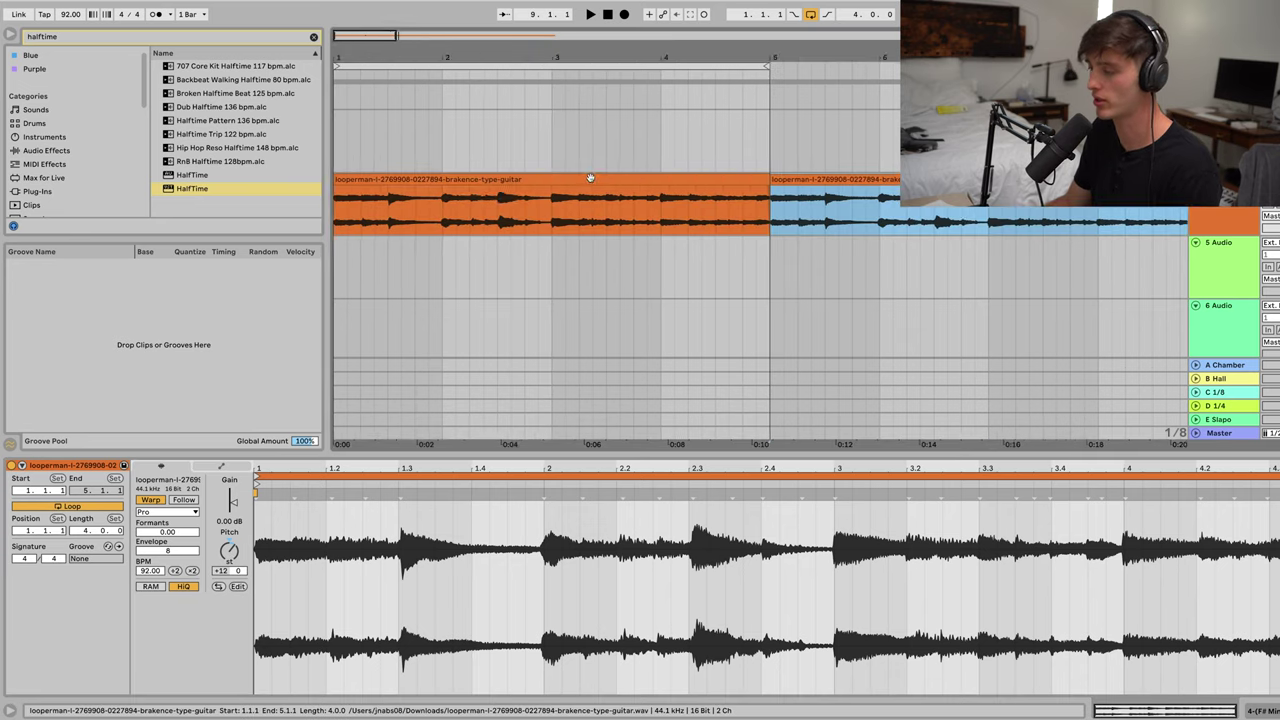
{"action": "key", "text": "ctrl+d"}
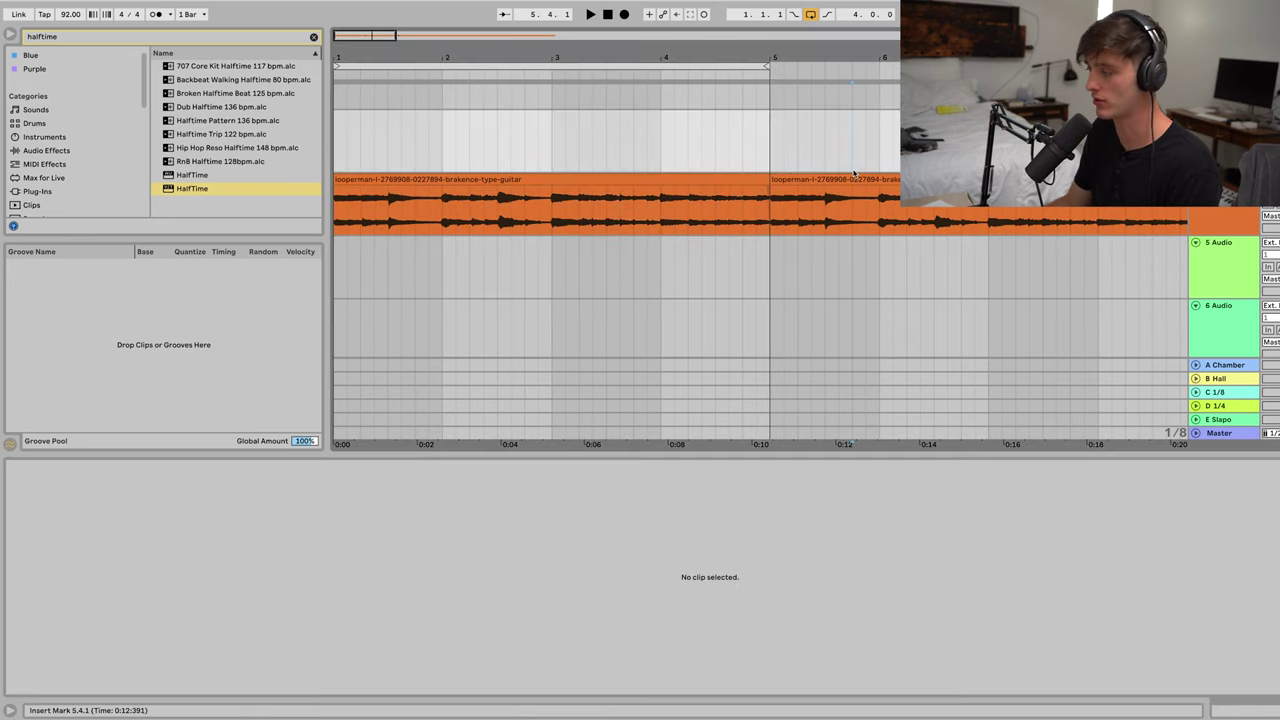
{"action": "left_click", "coordinate": [338, 200]}
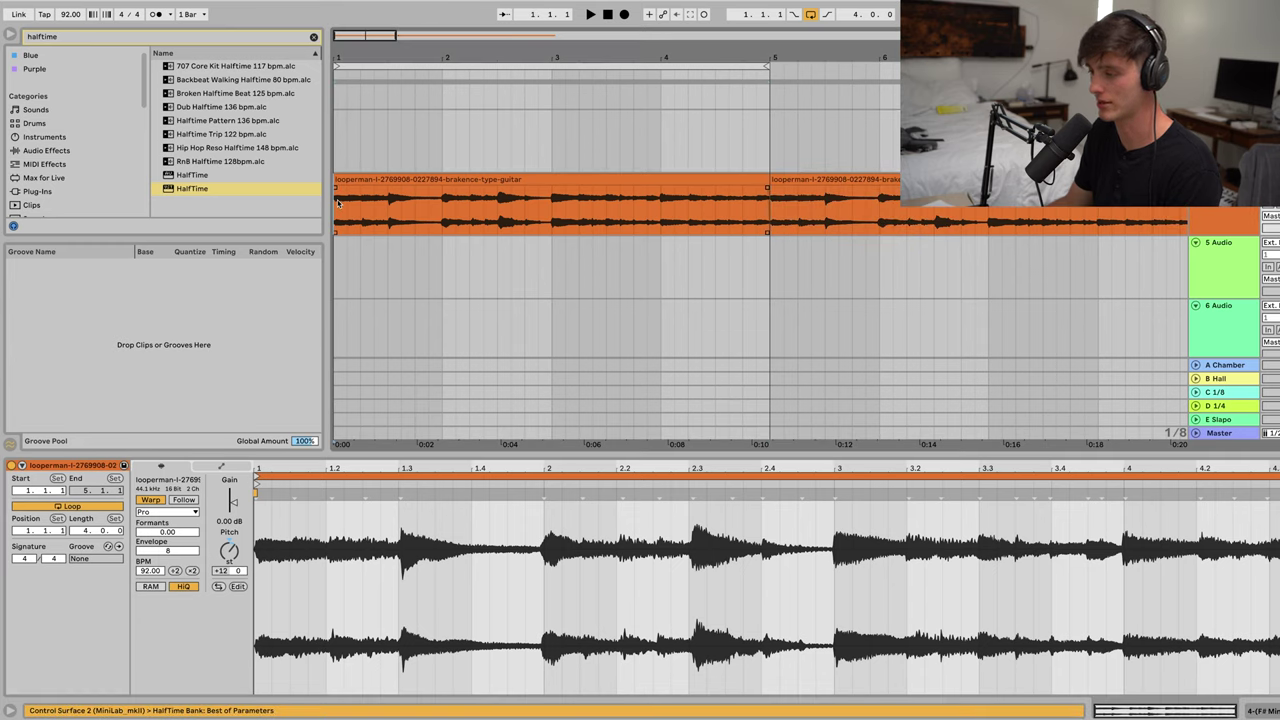
{"action": "key", "text": "space"}
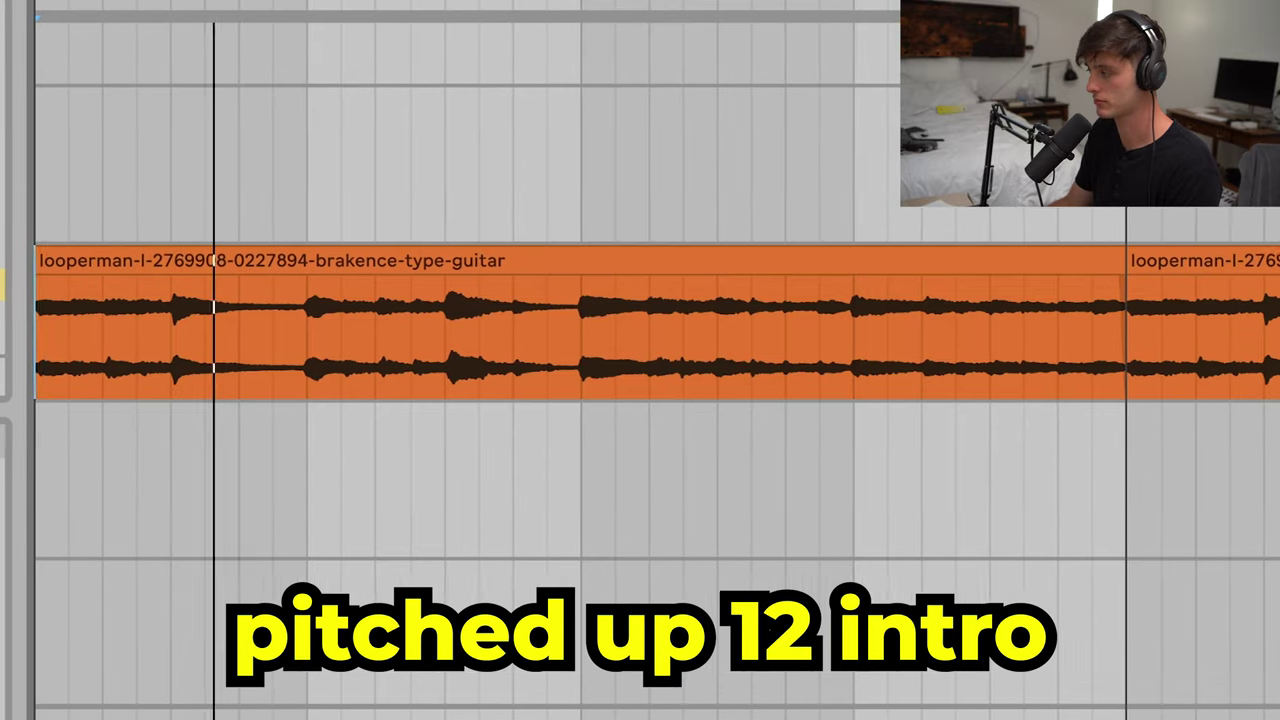
{"action": "left_click", "coordinate": [469, 256]}
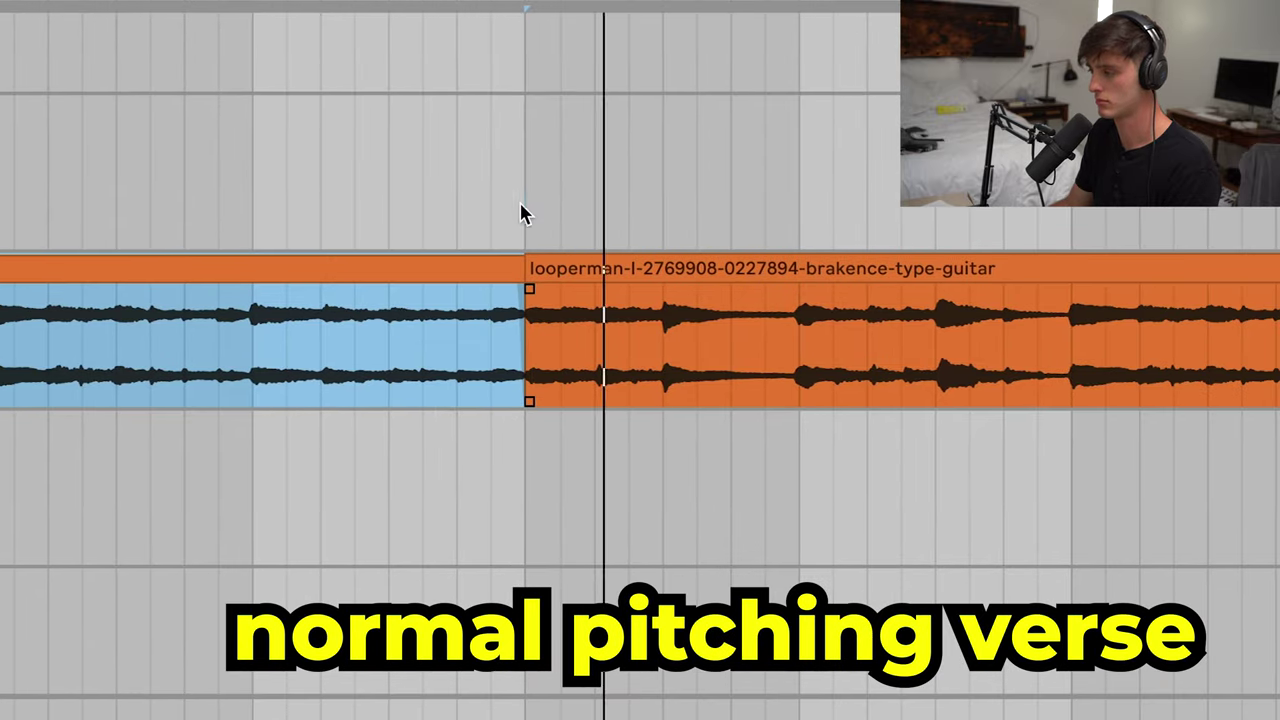
{"action": "left_click", "coordinate": [634, 212]}
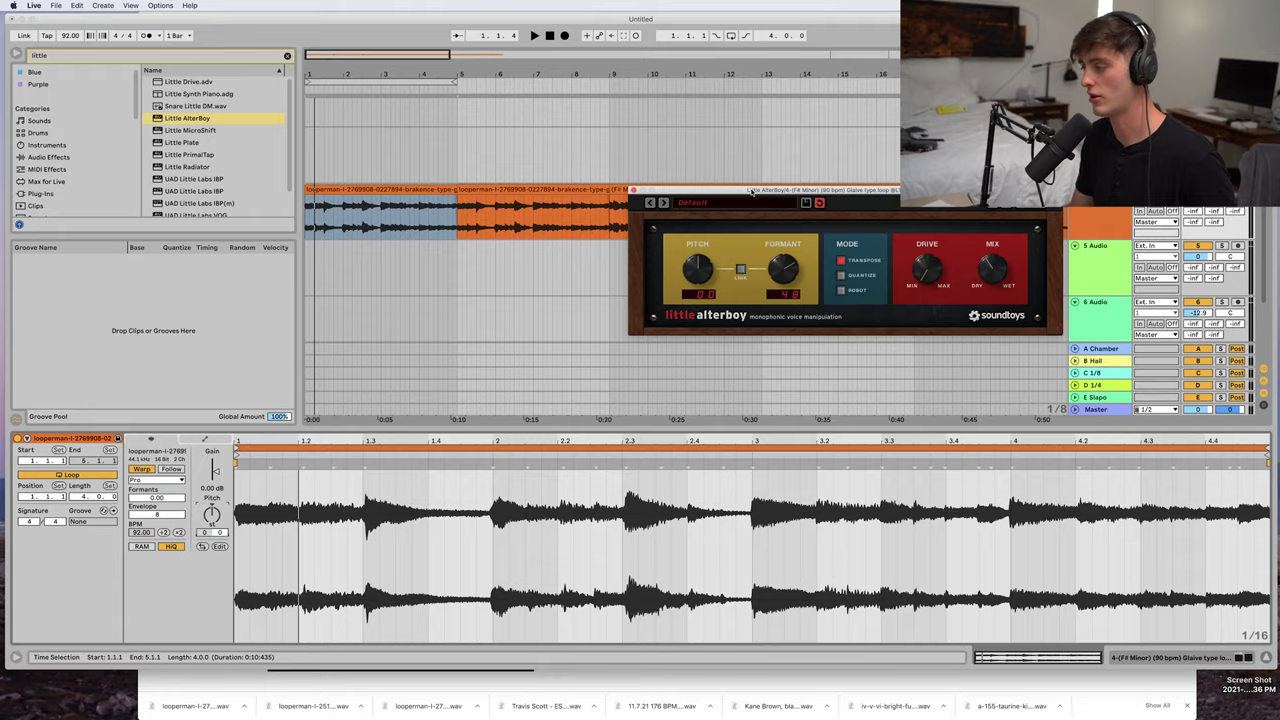
Set Little AlterBoy's formant to -8.2, add some drive, and lower the mix to 23%.
{"action": "left_click_drag", "start_coordinate": [718, 186], "coordinate": [708, 242]}
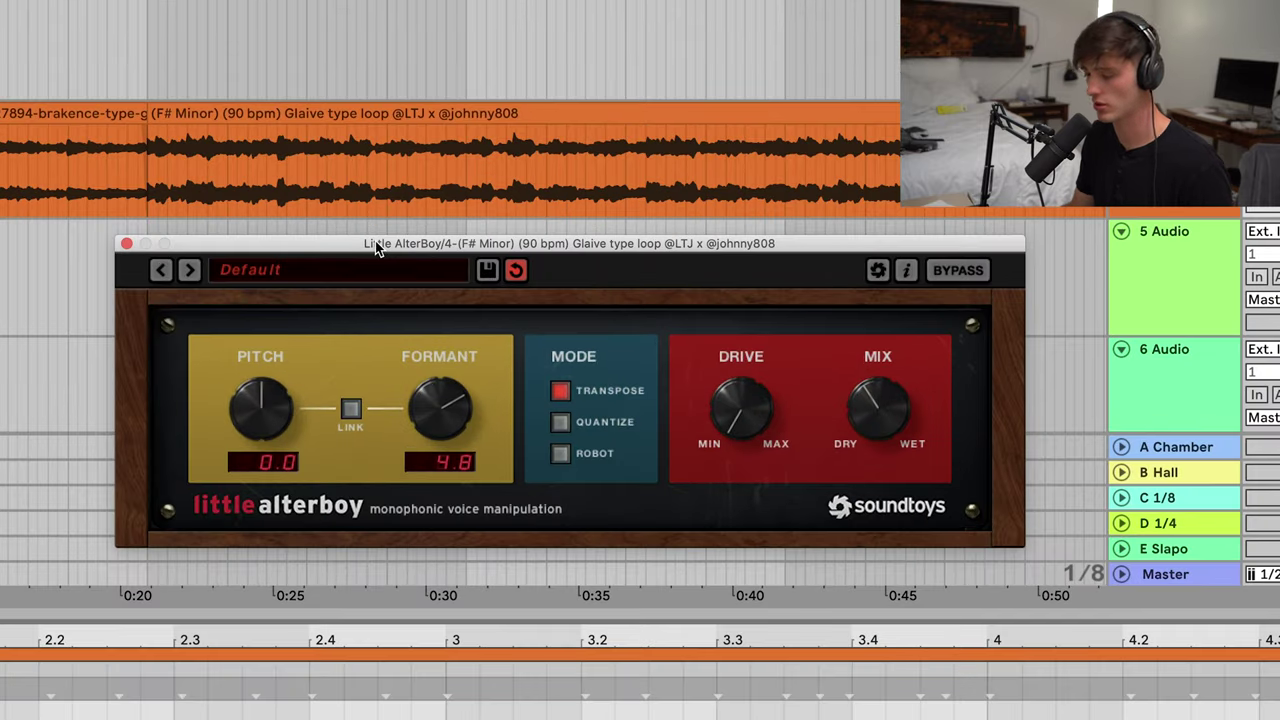
{"action": "left_click_drag", "start_coordinate": [441, 410], "coordinate": [467, 384]}
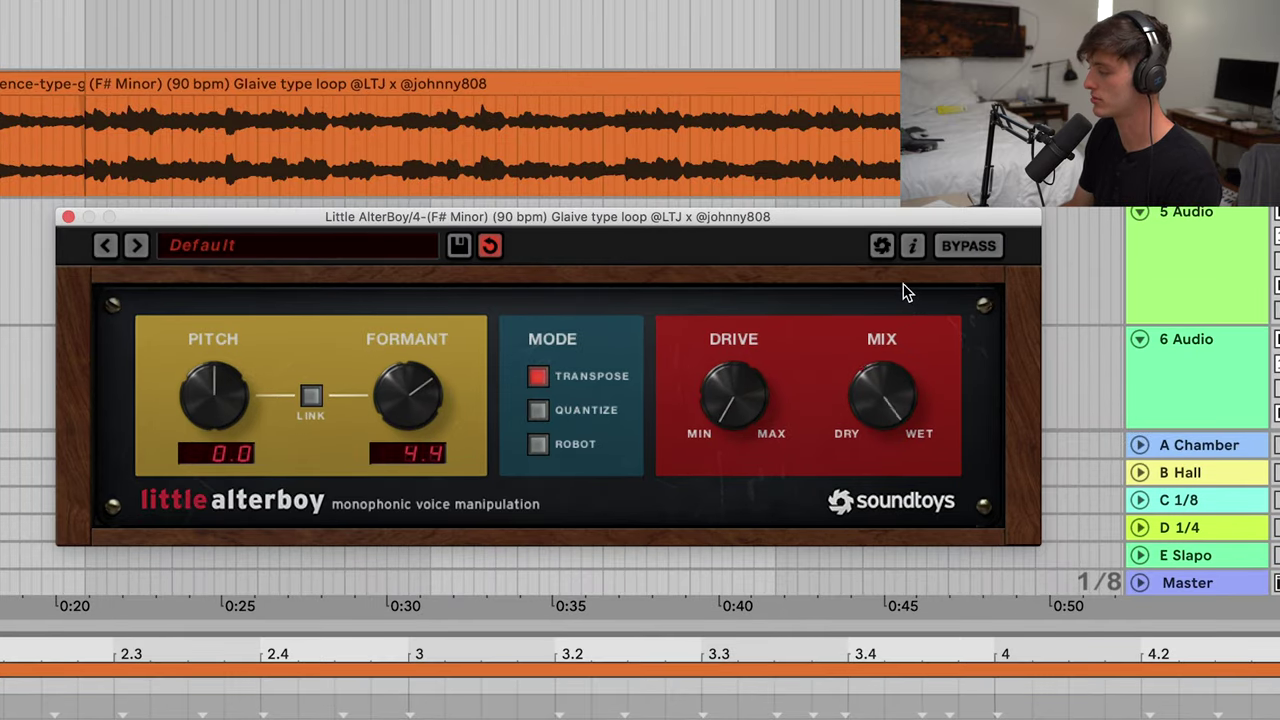
{"action": "left_click_drag", "start_coordinate": [882, 395], "coordinate": [871, 457]}
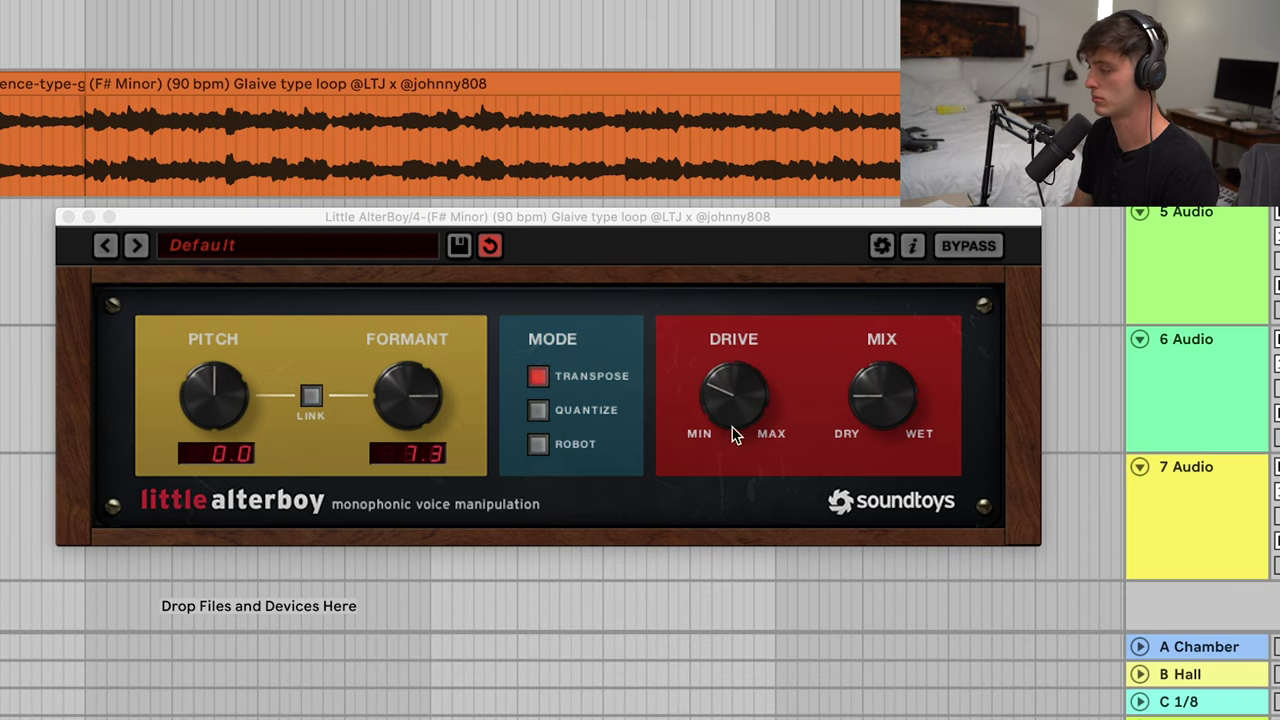
{"action": "left_click_drag", "start_coordinate": [733, 433], "coordinate": [757, 355]}
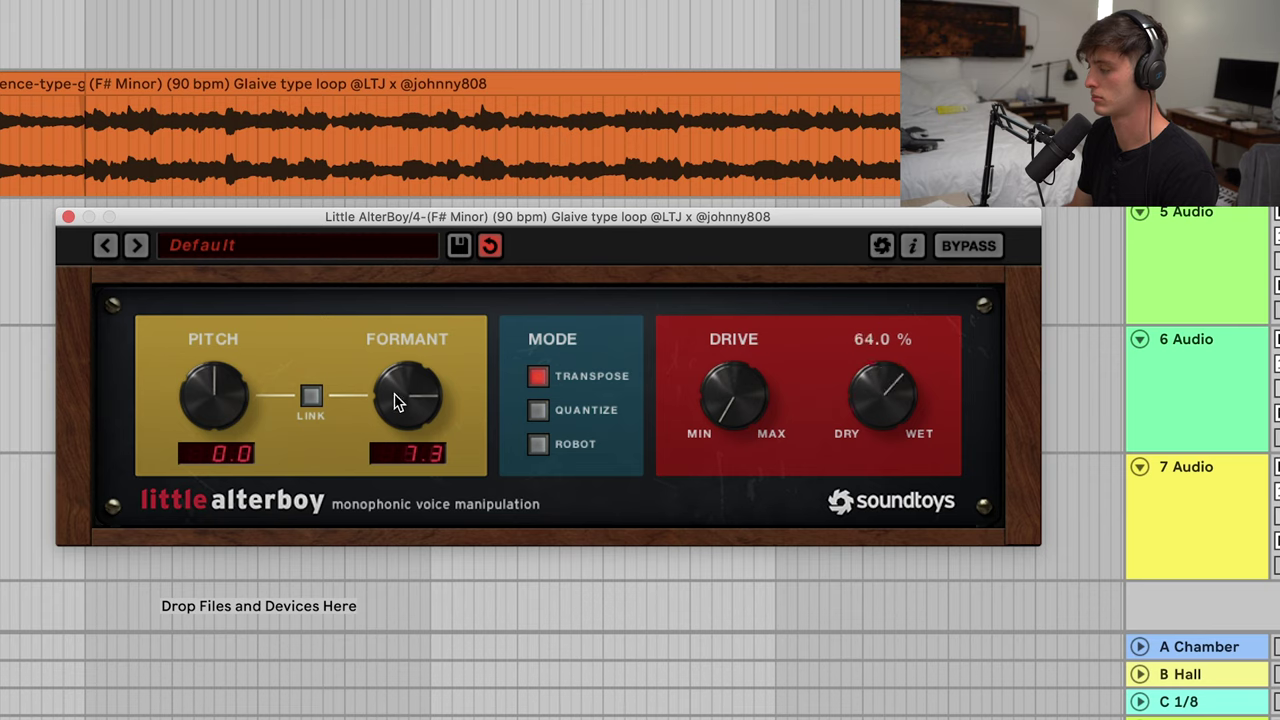
{"action": "left_click_drag", "start_coordinate": [868, 427], "coordinate": [850, 512]}
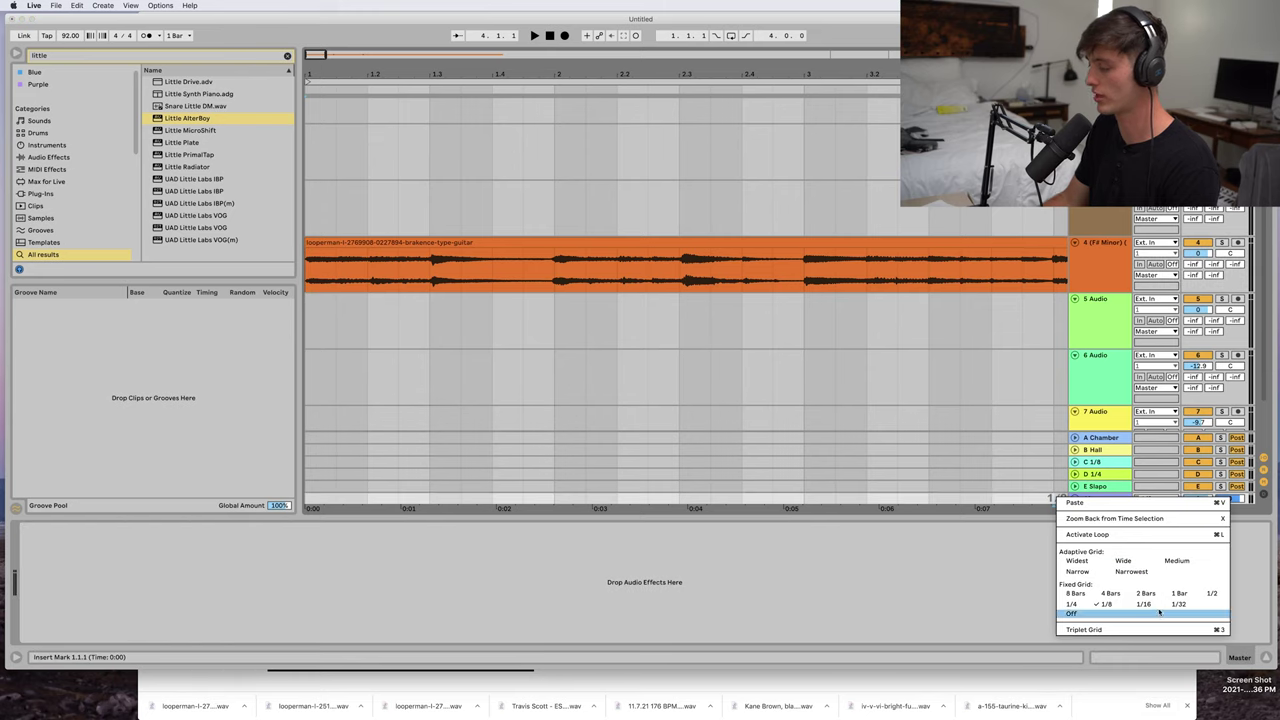
Set the arrangement's fixed grid to 1/16.
{"action": "left_click", "coordinate": [1145, 609]}
{"action": "left_click", "coordinate": [308, 262]}
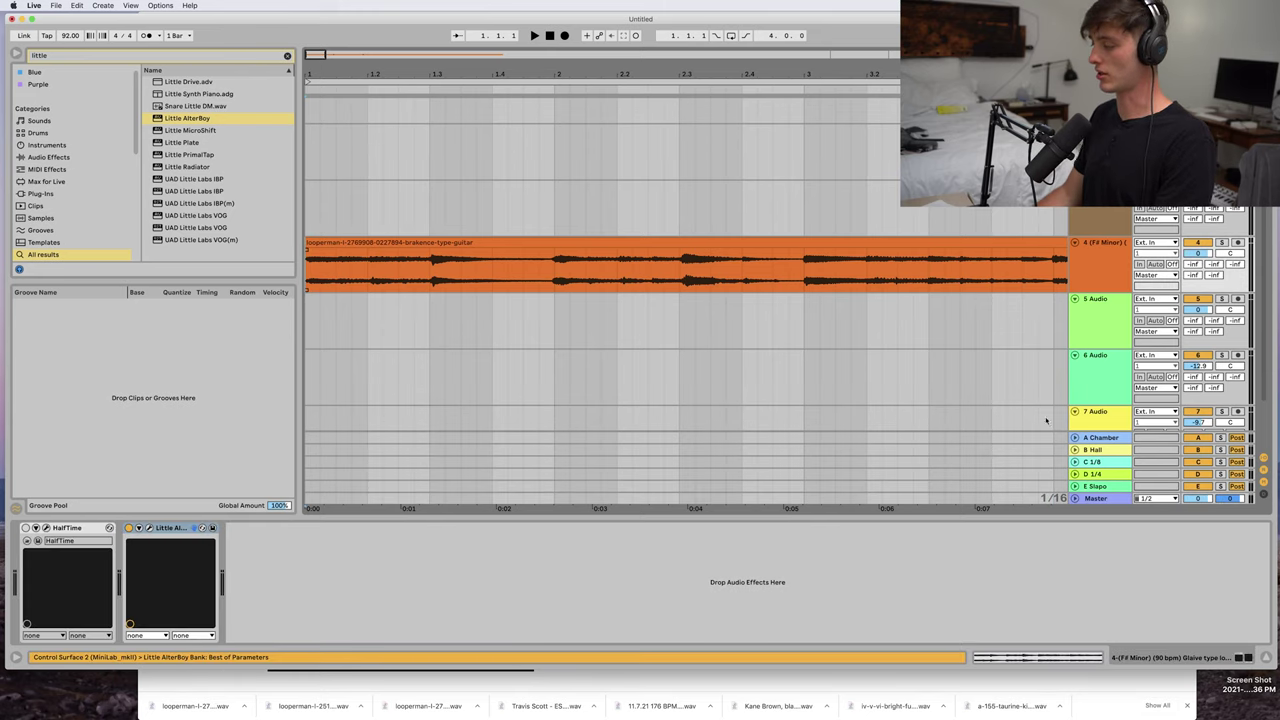
{"action": "right_click", "coordinate": [1061, 505]}
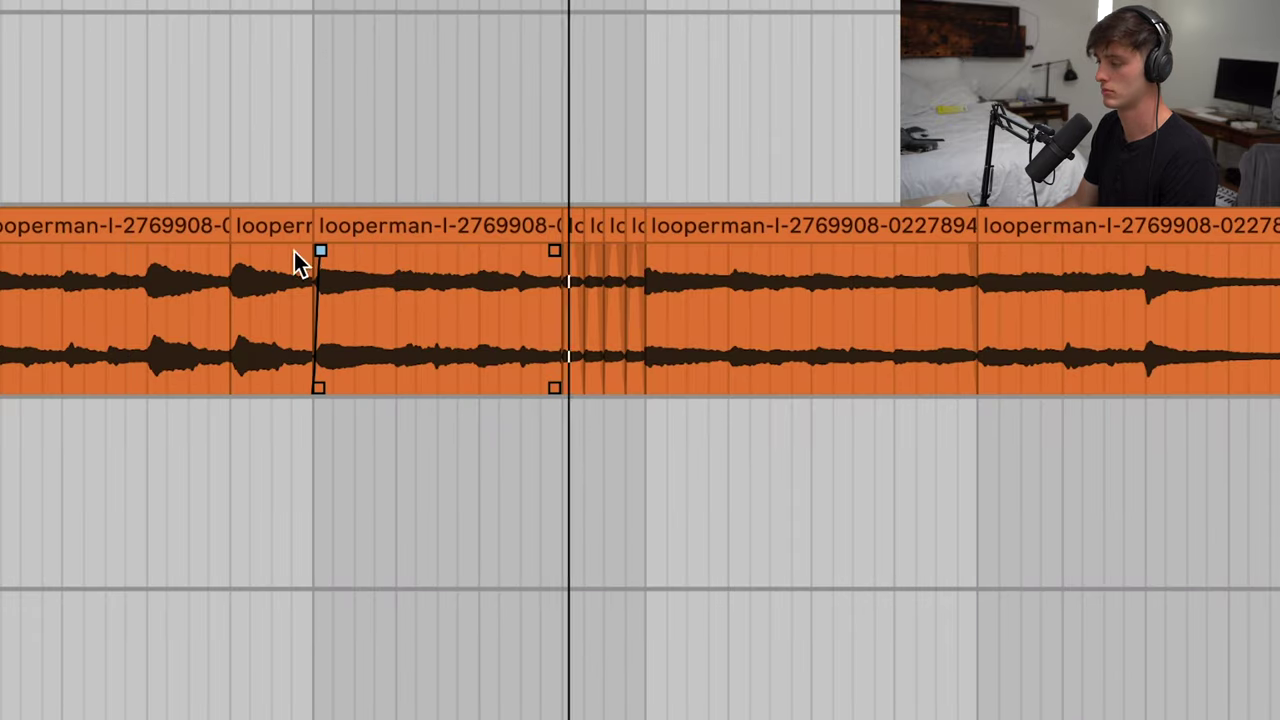
Split the guitar clip at marked points into short slices.
{"action": "left_click", "coordinate": [473, 302]}
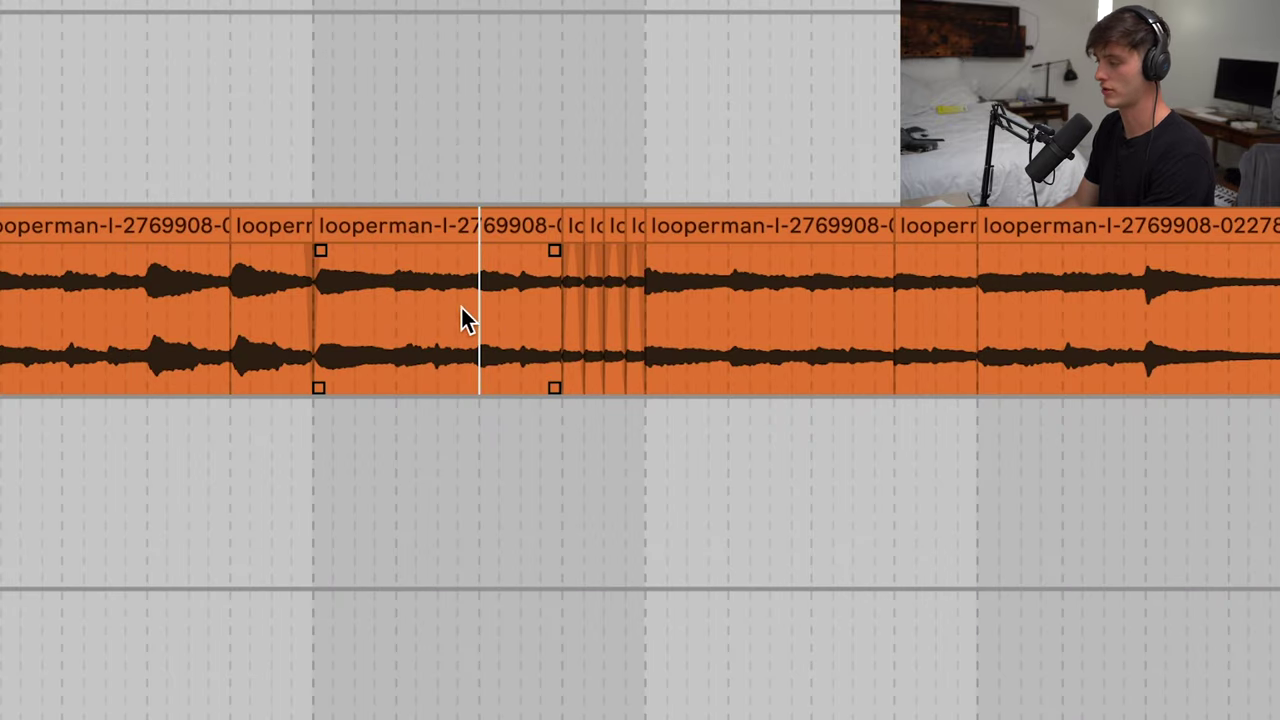
{"action": "left_click", "coordinate": [360, 308]}
{"action": "key", "text": "plus"}
{"action": "key", "text": "plus"}
{"action": "key", "text": "plus"}
{"action": "left_click_drag", "start_coordinate": [277, 312], "coordinate": [290, 300]}
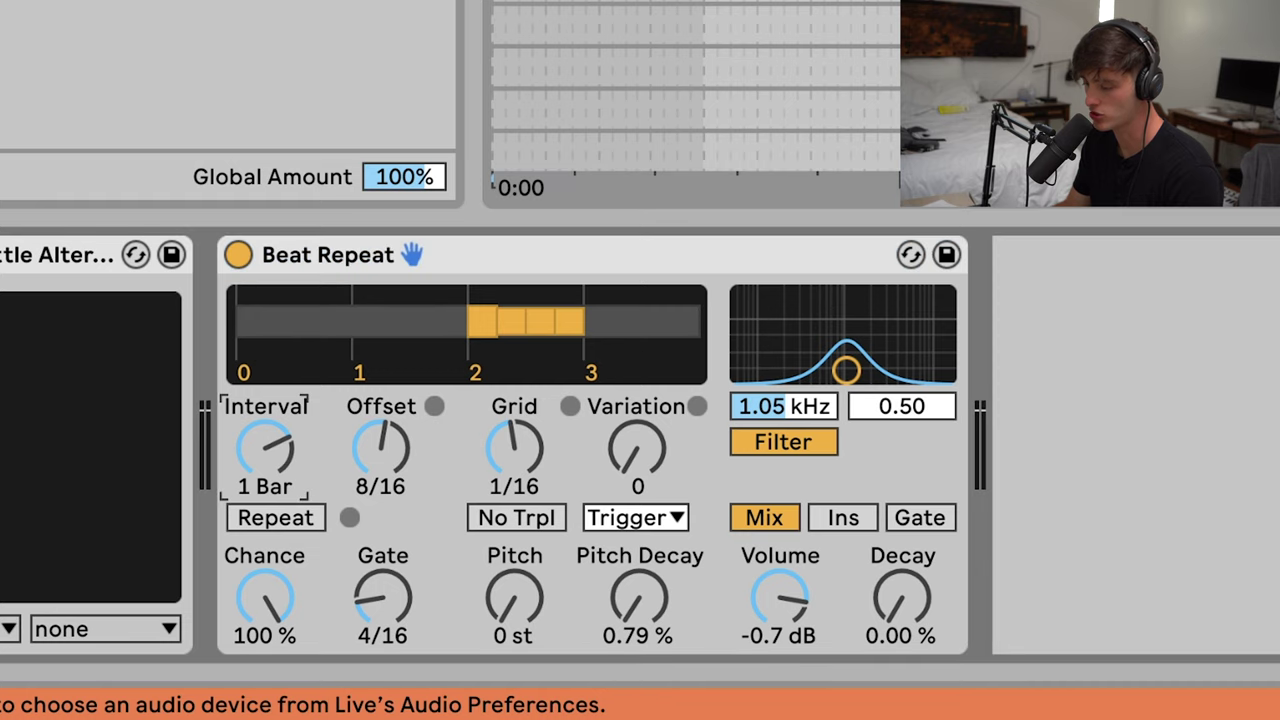
Set Beat Repeat's Interval back to 1 Bar after trying 2 Bar, and Offset to 4/16.
{"action": "left_click_drag", "start_coordinate": [280, 432], "coordinate": [280, 420]}
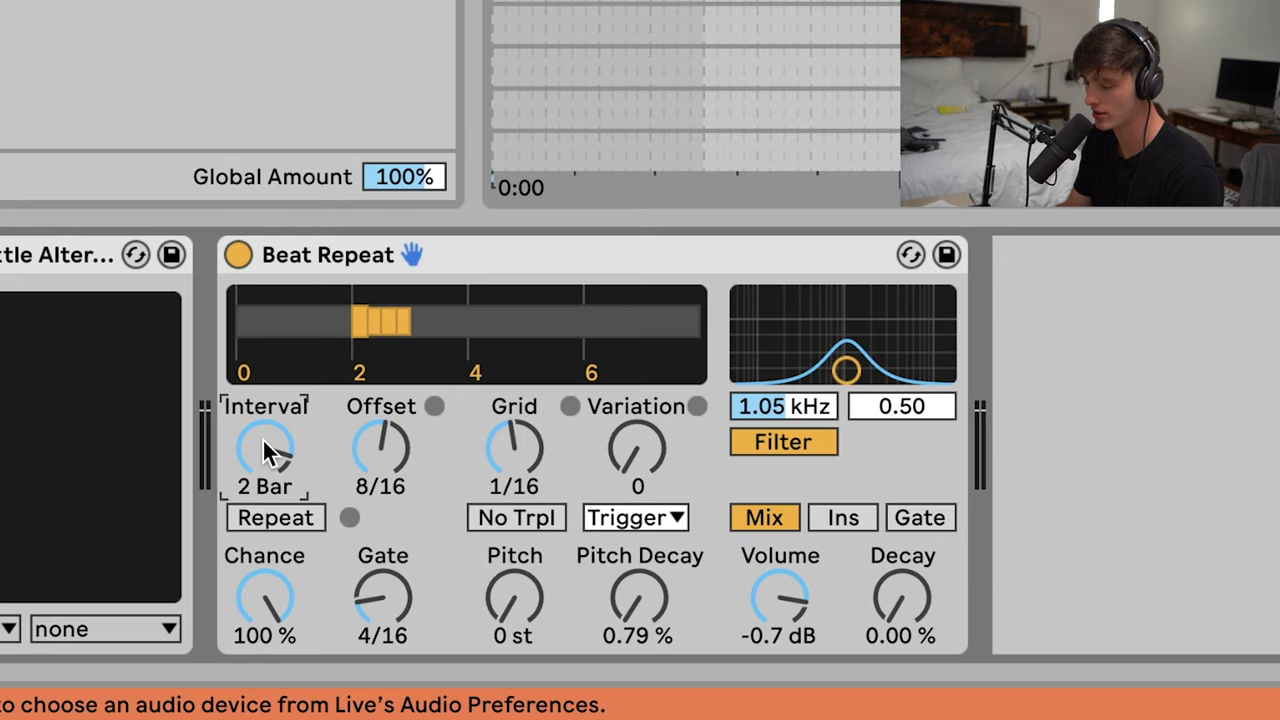
{"action": "left_click_drag", "start_coordinate": [262, 438], "coordinate": [262, 450]}
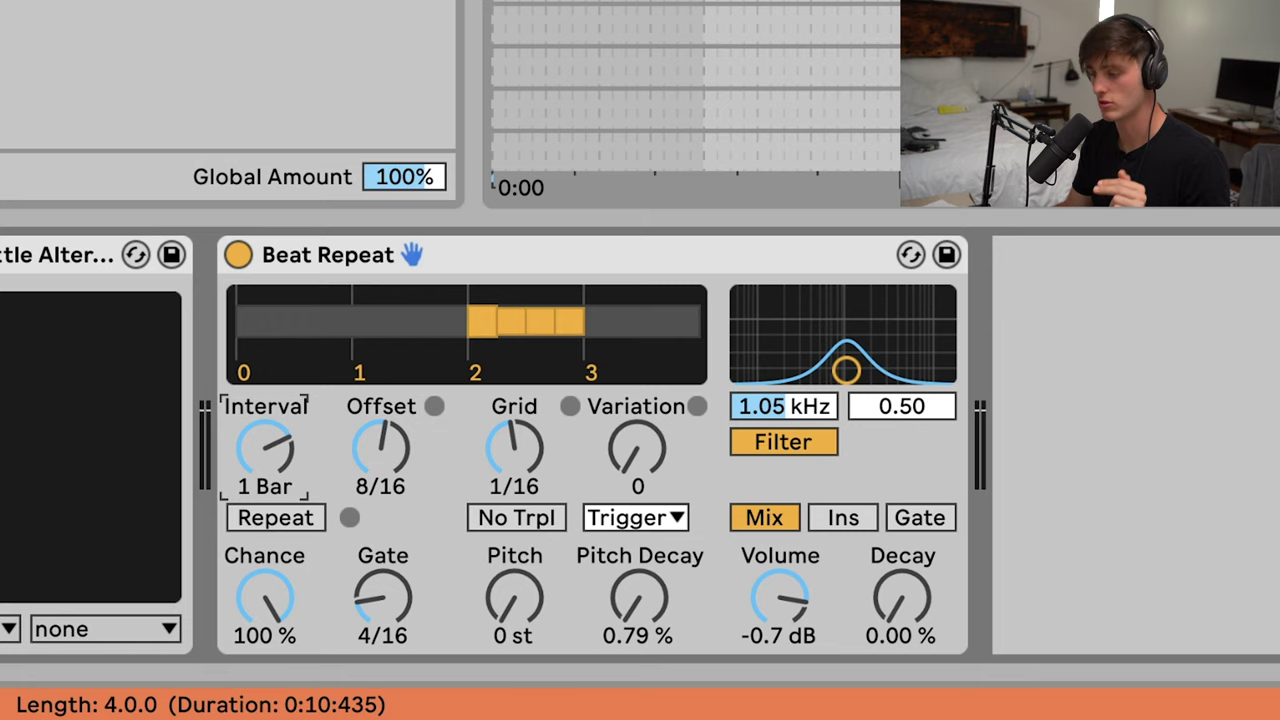
{"action": "left_click_drag", "start_coordinate": [380, 448], "coordinate": [380, 476]}
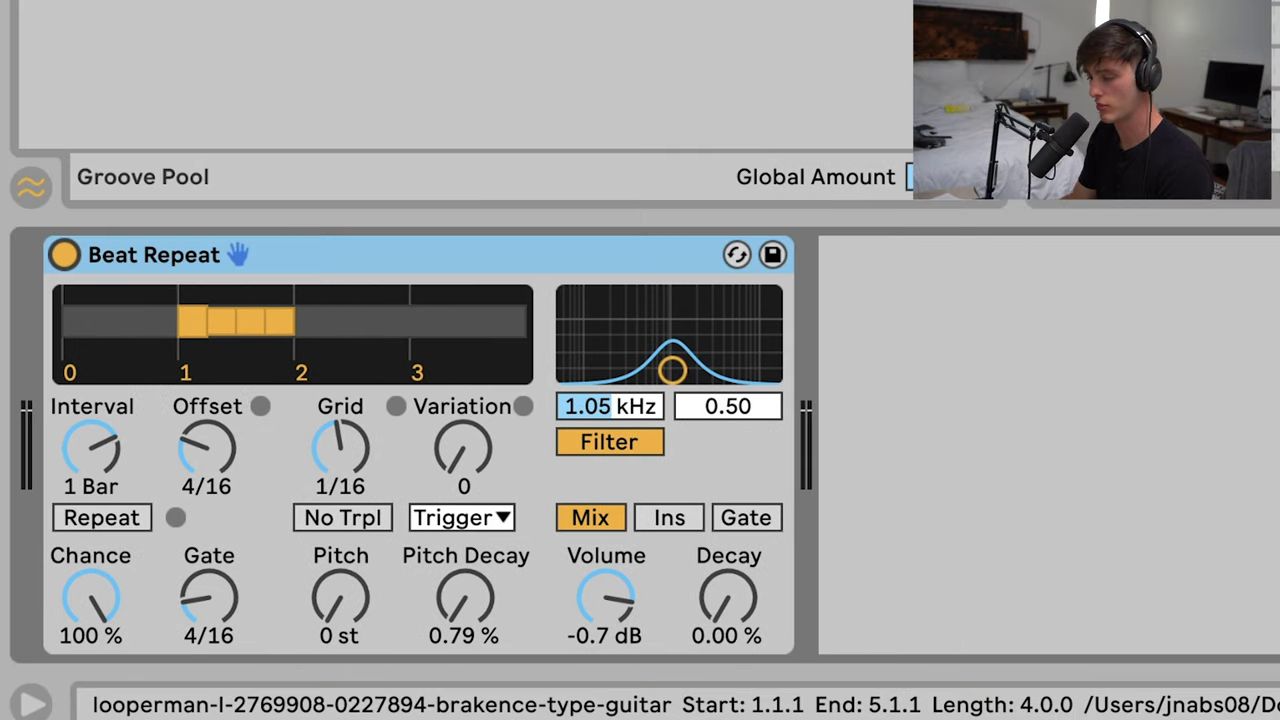
Turn off Beat Repeat's filter and set Offset 0, Grid 1/24, Gate 1/16, Volume -8.6 dB.
{"action": "left_click", "coordinate": [645, 443]}
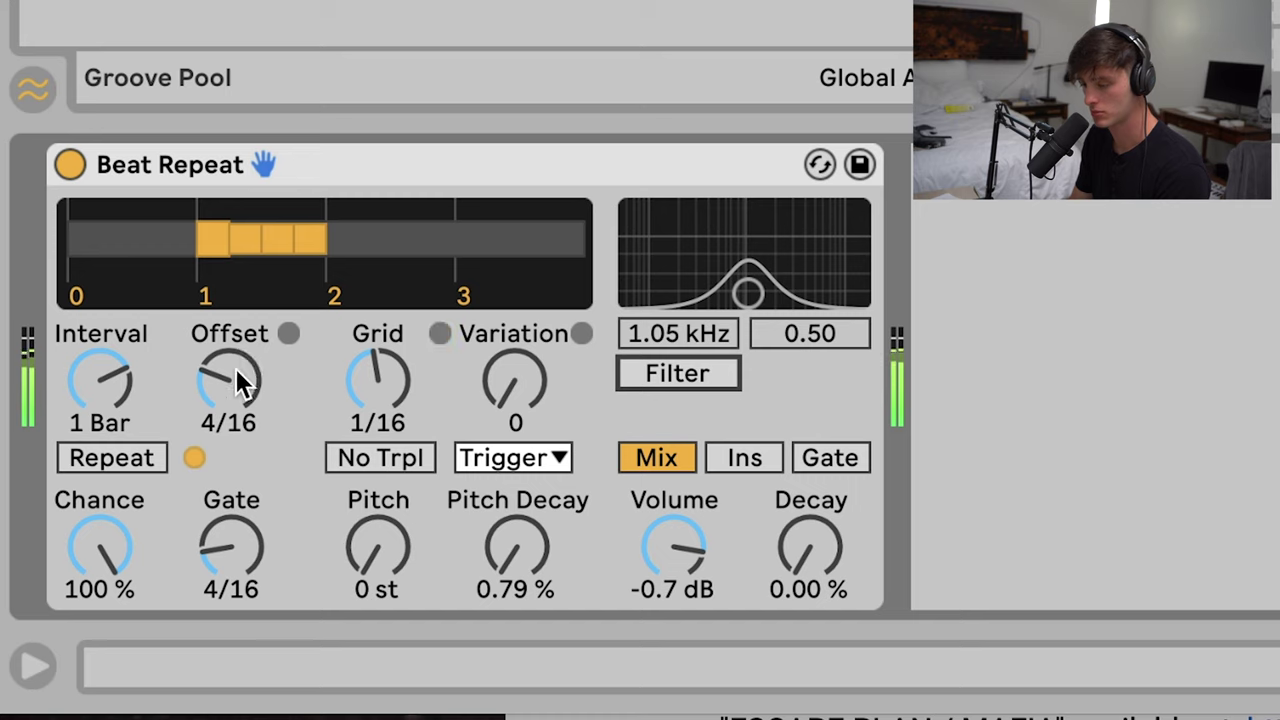
{"action": "left_click_drag", "start_coordinate": [236, 368], "coordinate": [245, 321]}
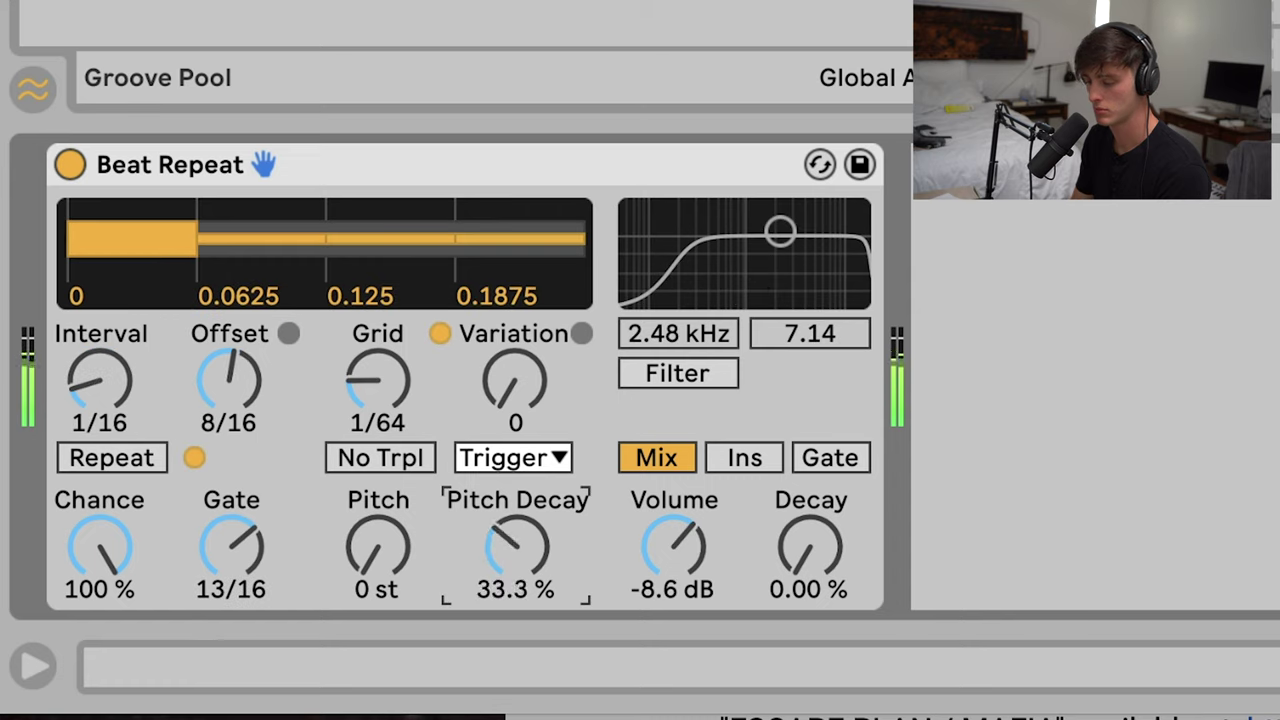
{"action": "left_click_drag", "start_coordinate": [378, 380], "coordinate": [378, 362]}
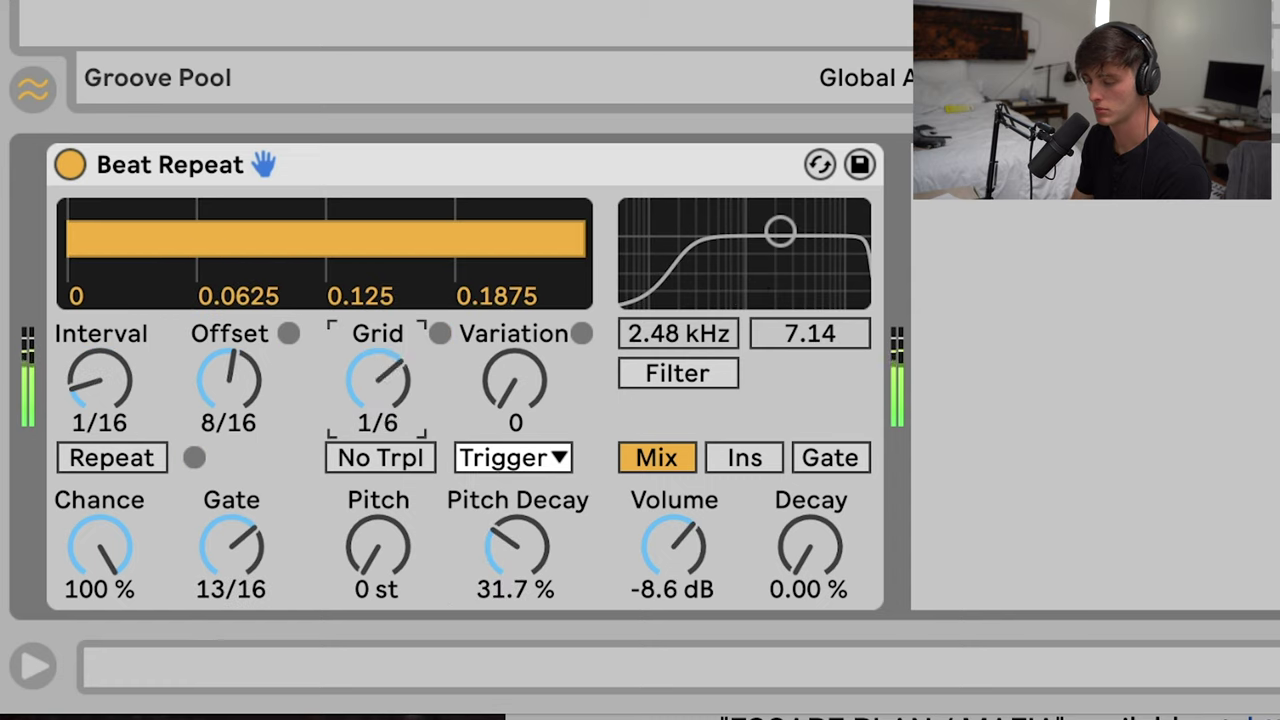
{"action": "left_click_drag", "start_coordinate": [99, 380], "coordinate": [99, 345]}
{"action": "left_click_drag", "start_coordinate": [337, 393], "coordinate": [337, 450]}
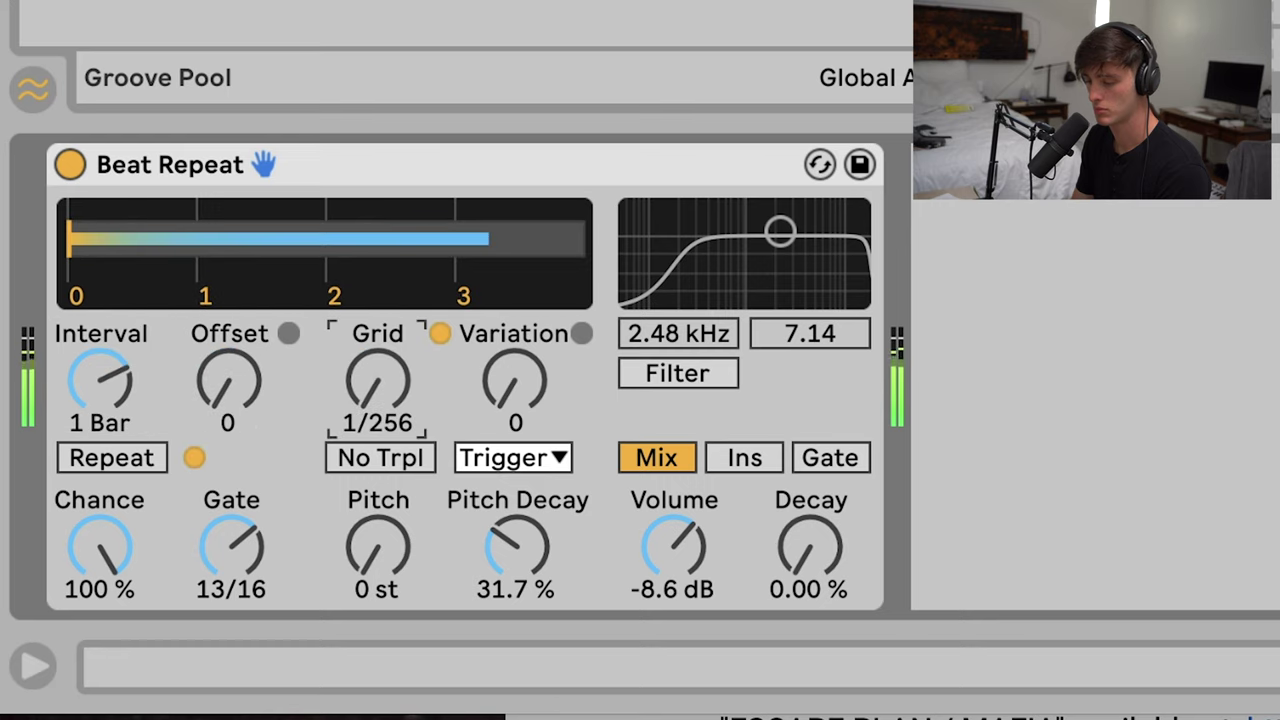
{"action": "left_click_drag", "start_coordinate": [231, 545], "coordinate": [231, 585]}
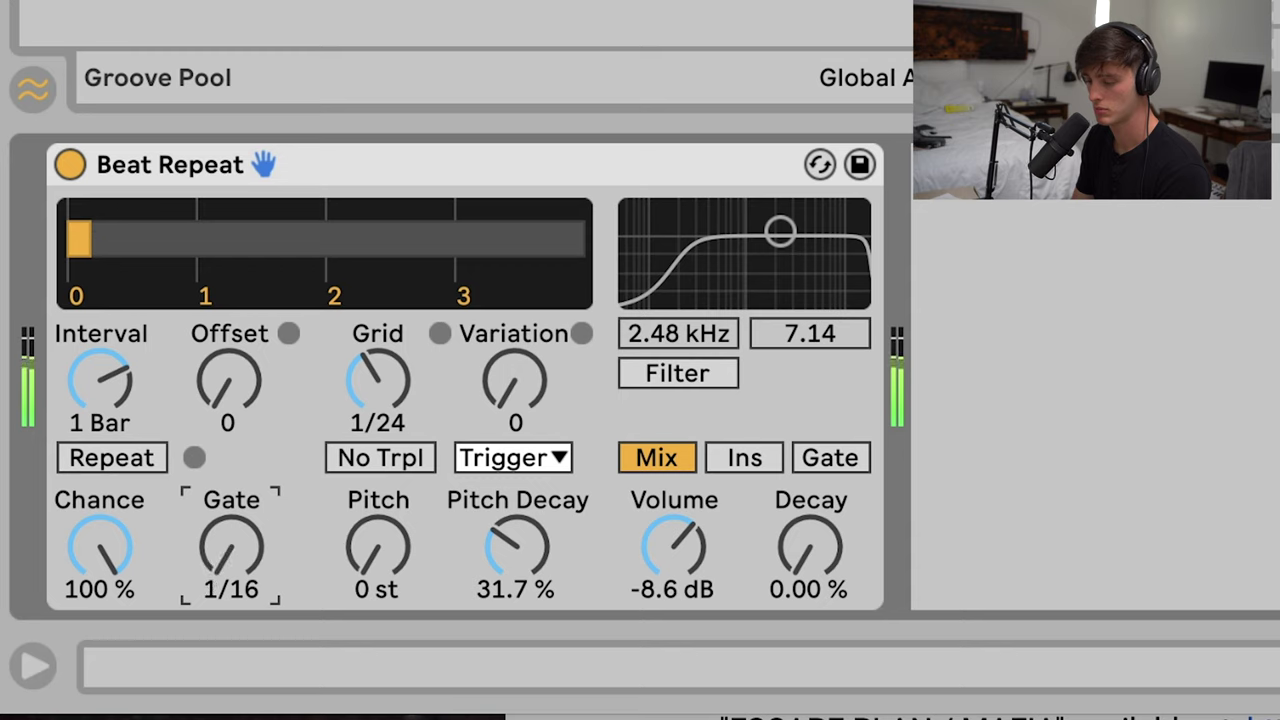